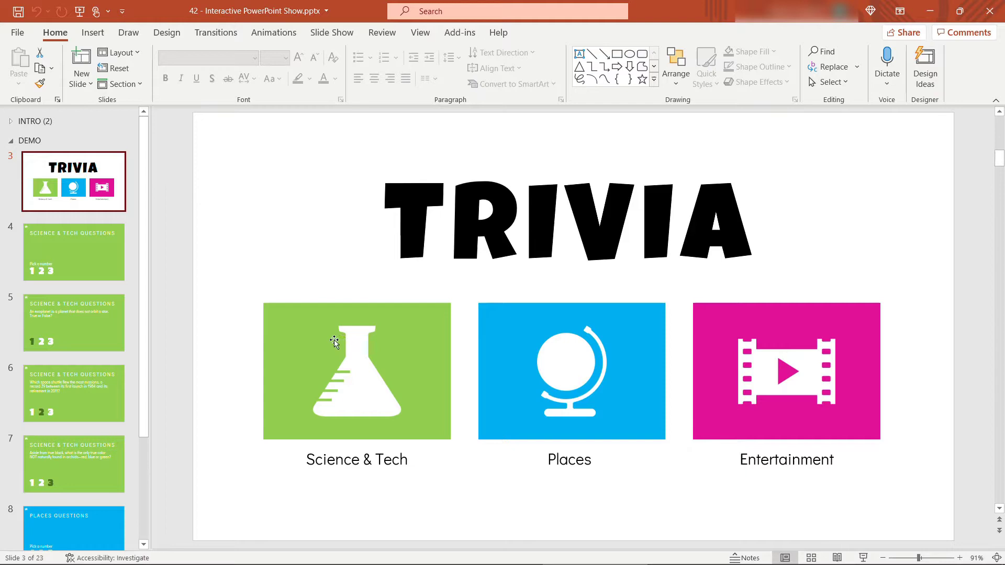
pyautogui.click(367, 393)
pyautogui.click(576, 380)
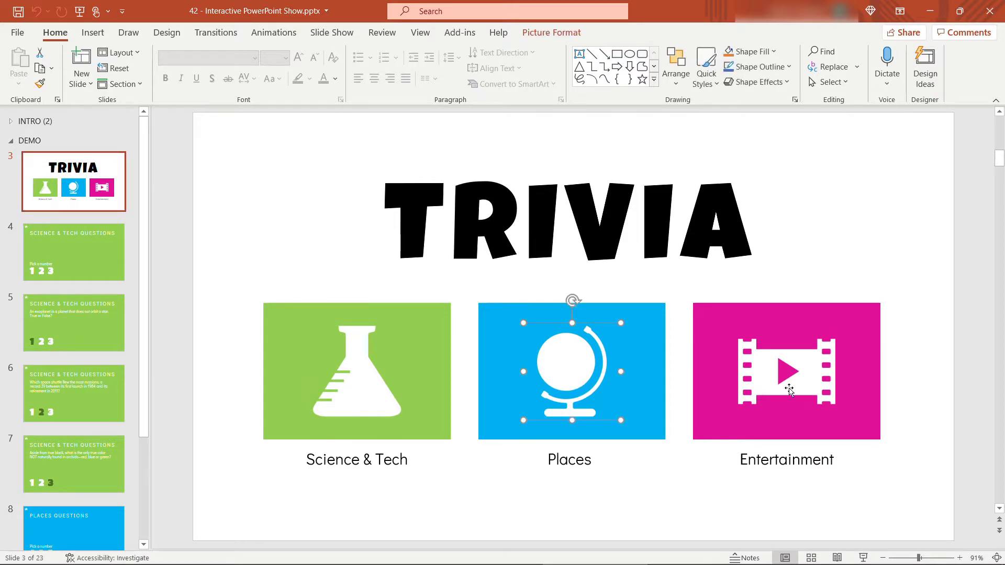
pyautogui.click(791, 382)
pyautogui.click(270, 307)
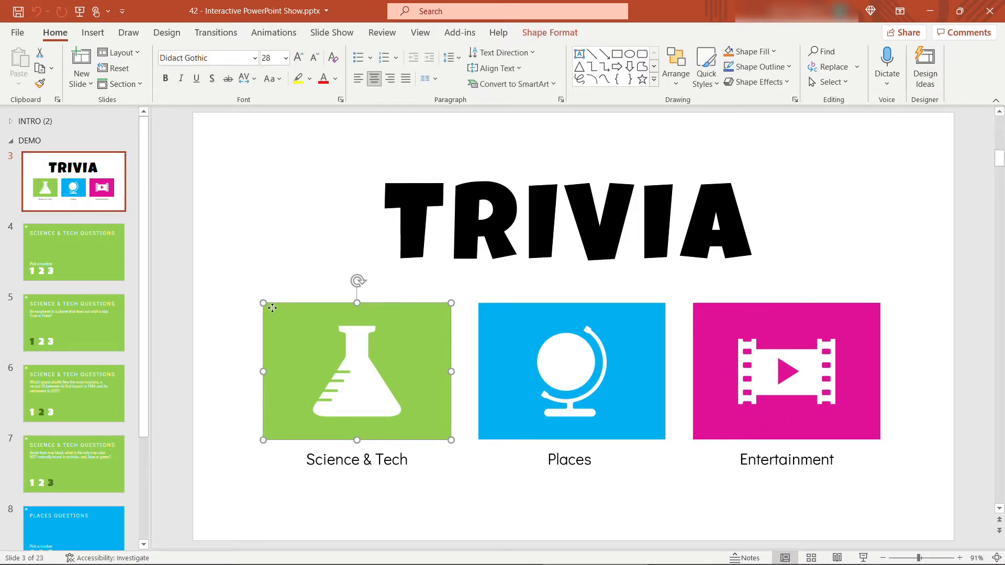
pyautogui.click(351, 461)
pyautogui.click(450, 277)
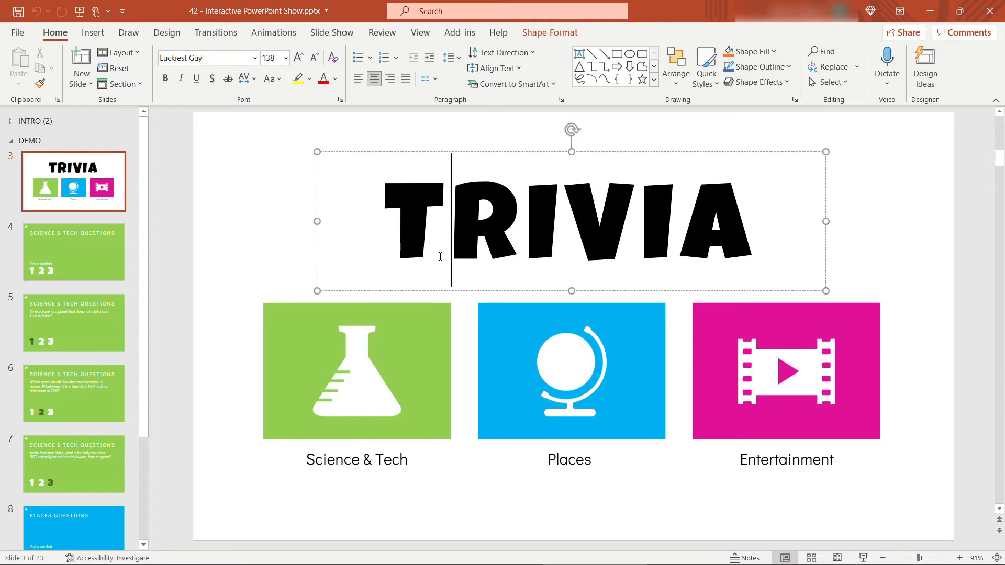
pyautogui.click(73, 257)
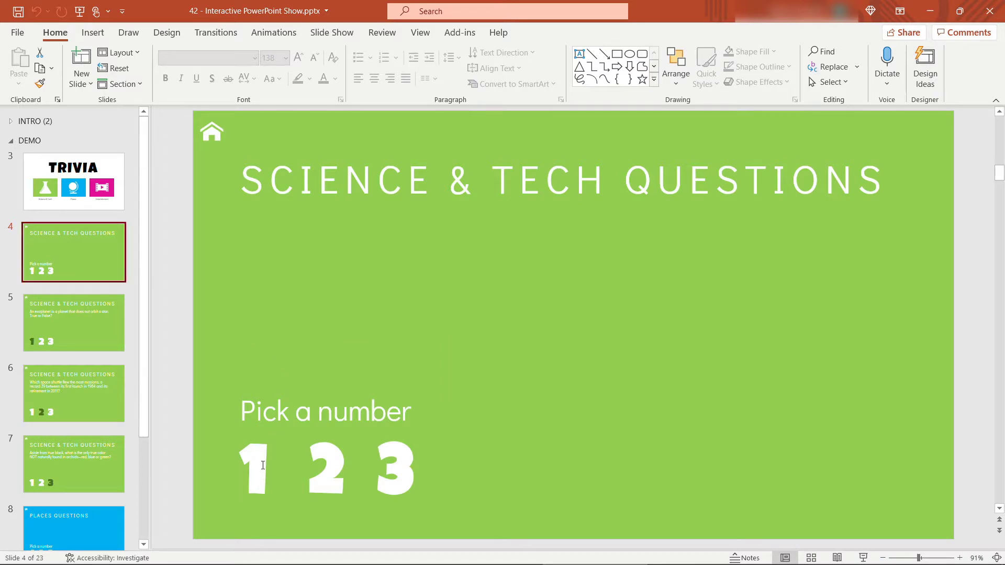
pyautogui.click(83, 328)
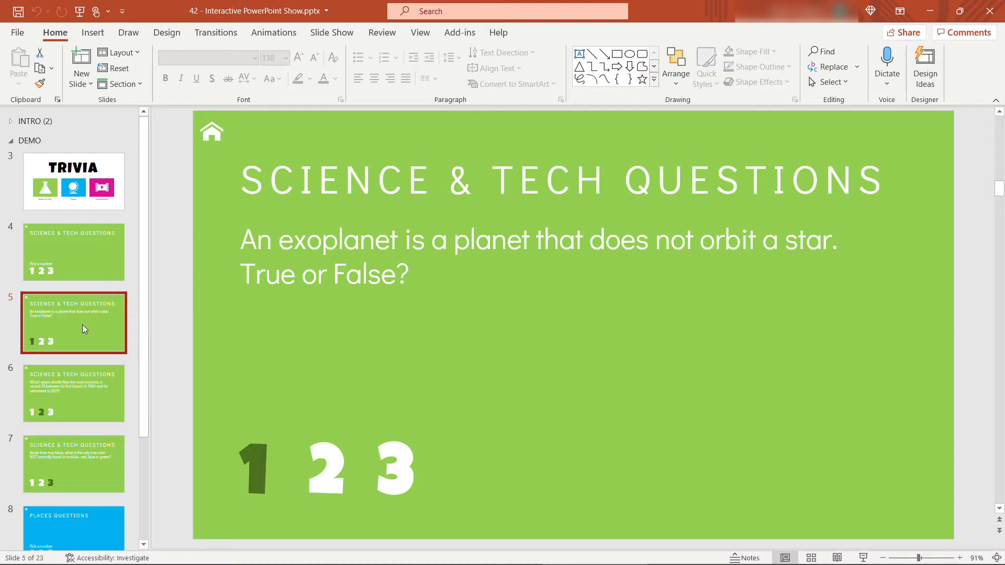
pyautogui.click(90, 388)
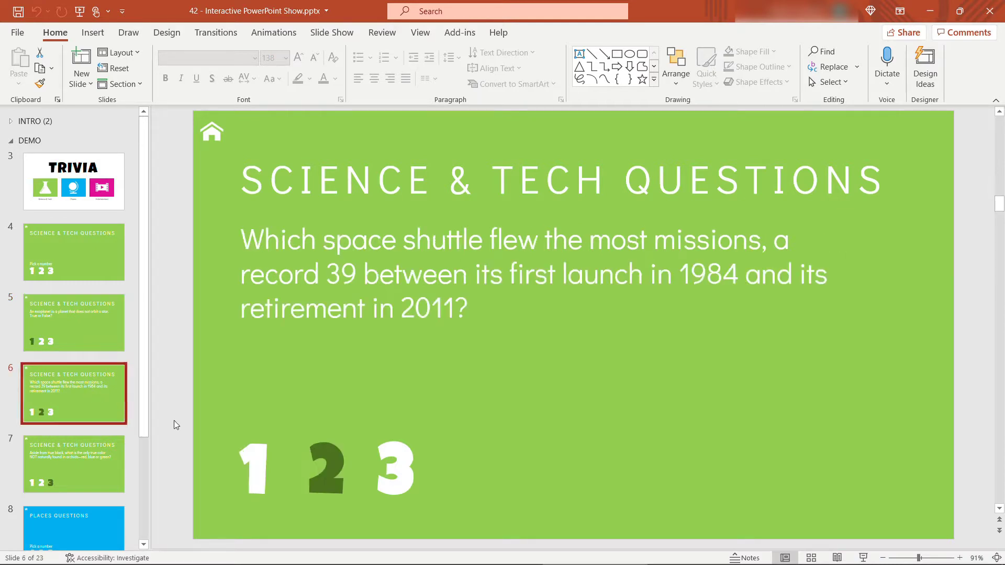
pyautogui.click(316, 471)
pyautogui.click(102, 469)
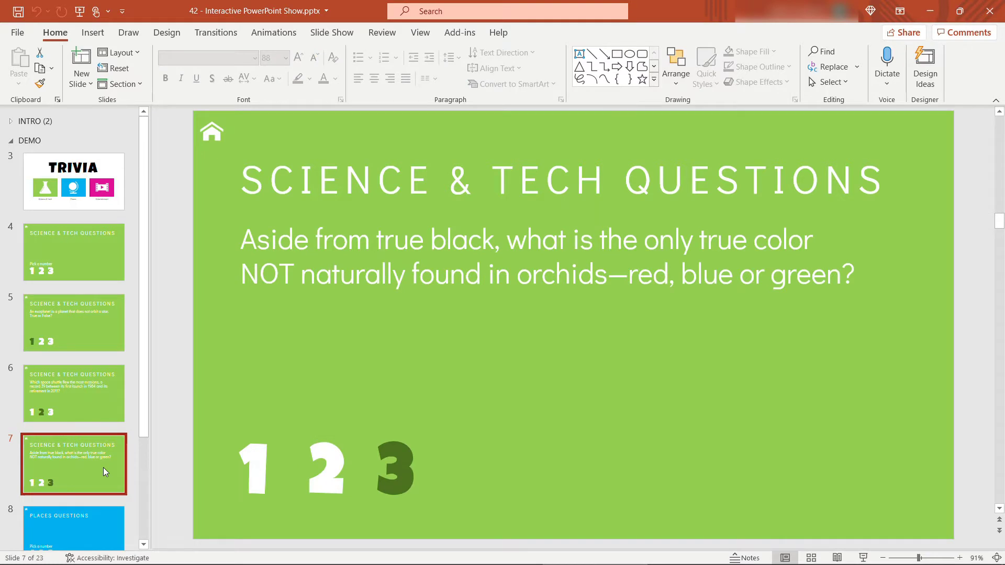
pyautogui.scroll(-3, 103, 467)
pyautogui.click(85, 419)
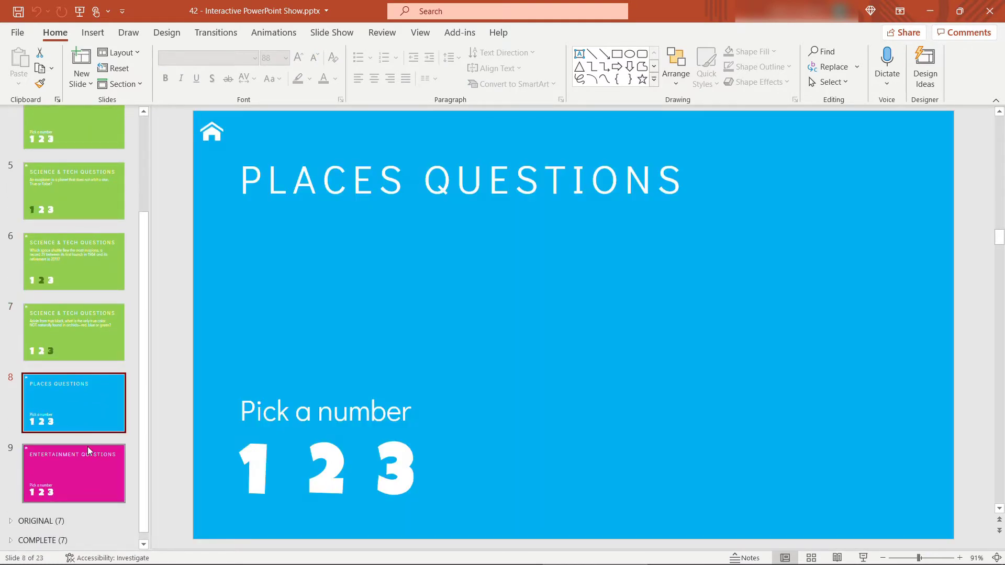
pyautogui.click(87, 473)
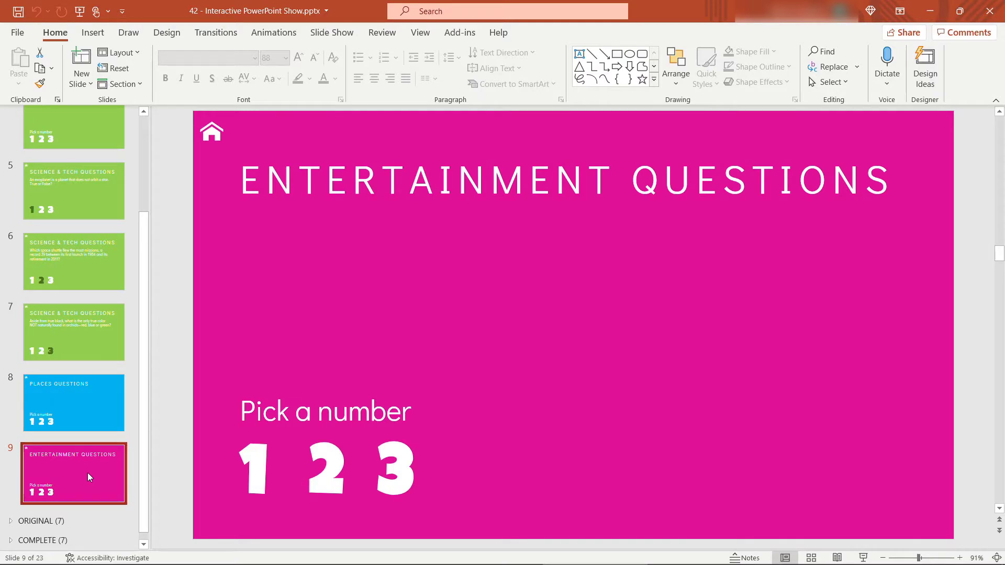
pyautogui.scroll(3, 87, 472)
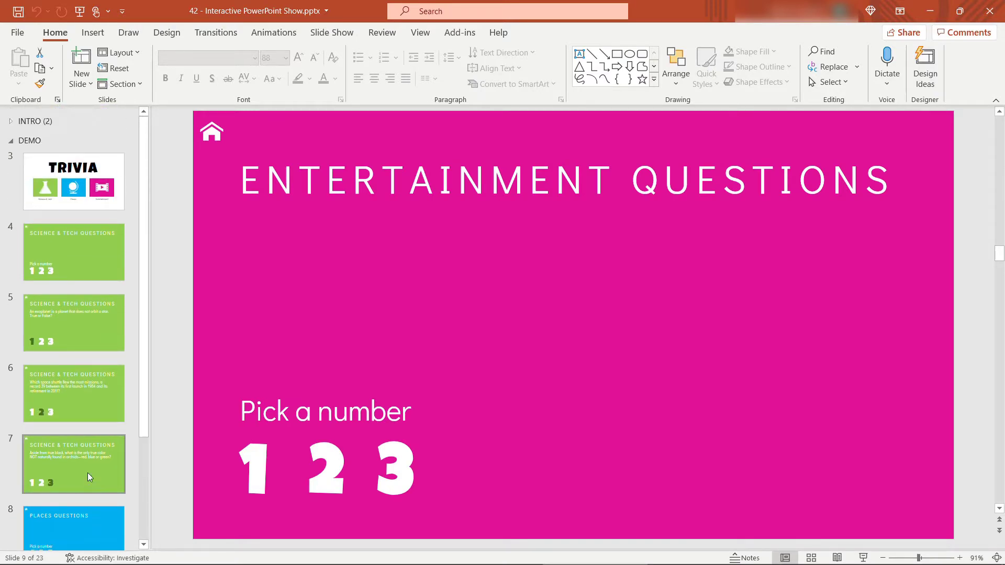
# Step: Hyperlink the flask icon on the TRIVIA slide to slide 4, Science & Tech Questions
pyautogui.click(63, 179)
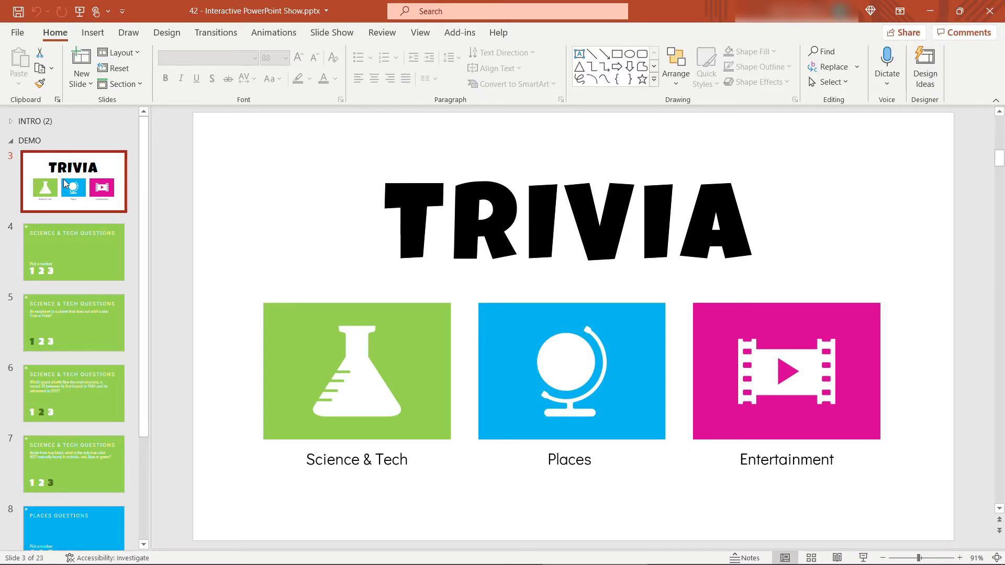
pyautogui.click(351, 391)
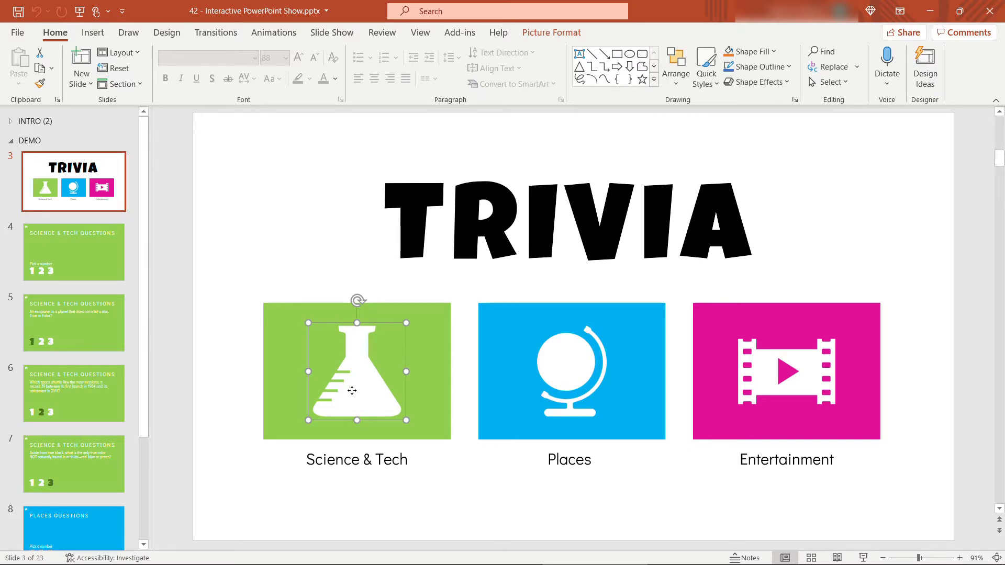
pyautogui.rightClick(352, 391)
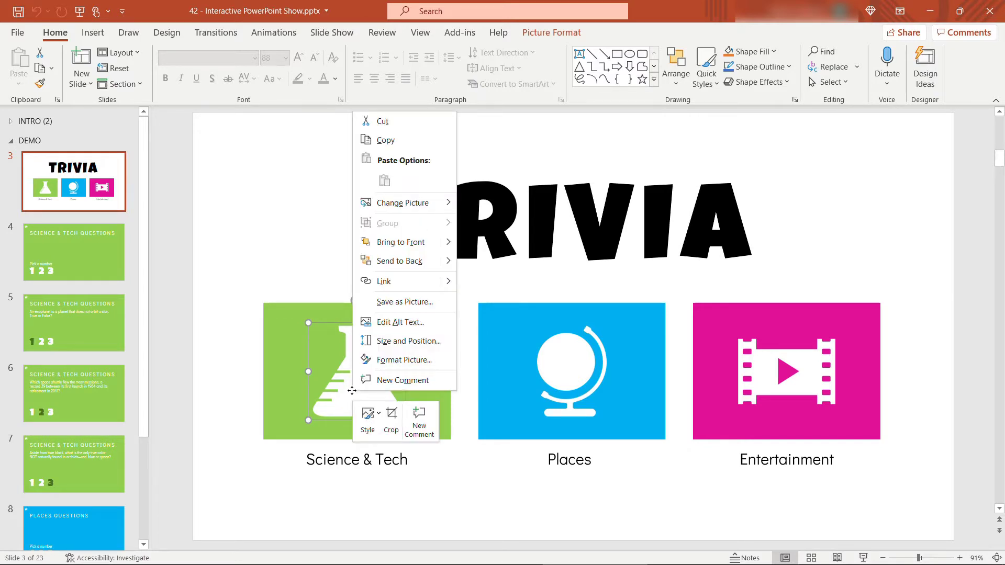
pyautogui.click(384, 282)
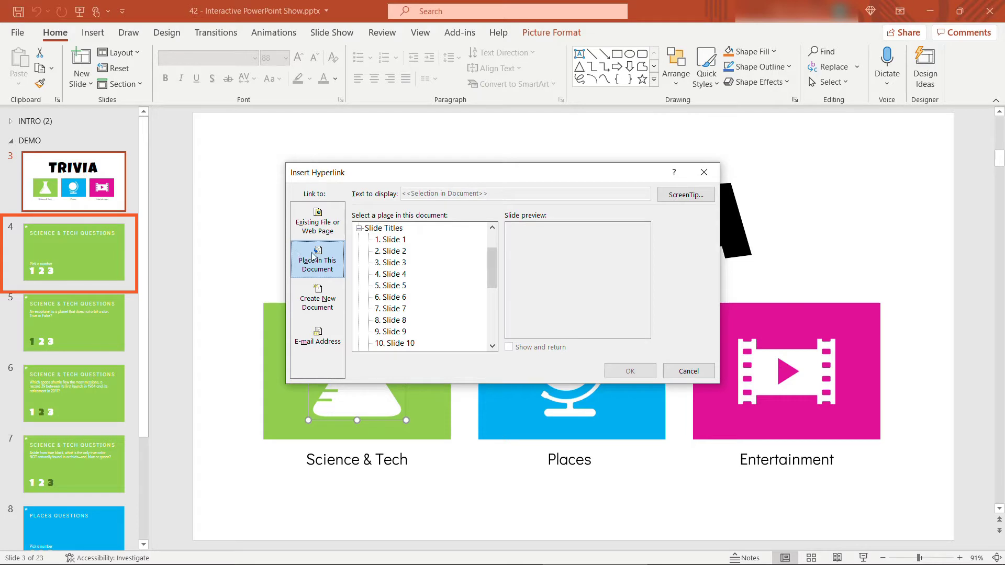
pyautogui.click(391, 277)
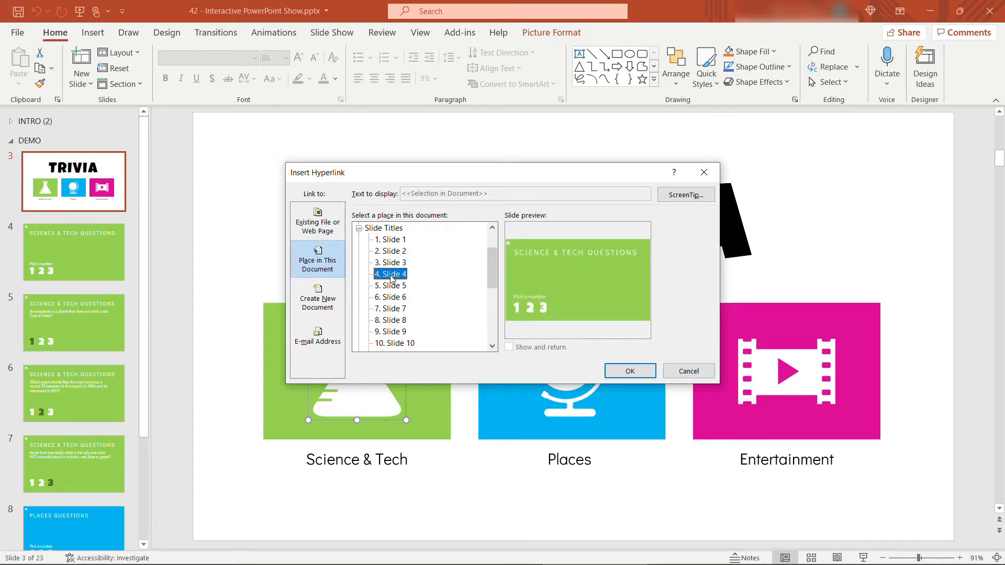
pyautogui.click(631, 373)
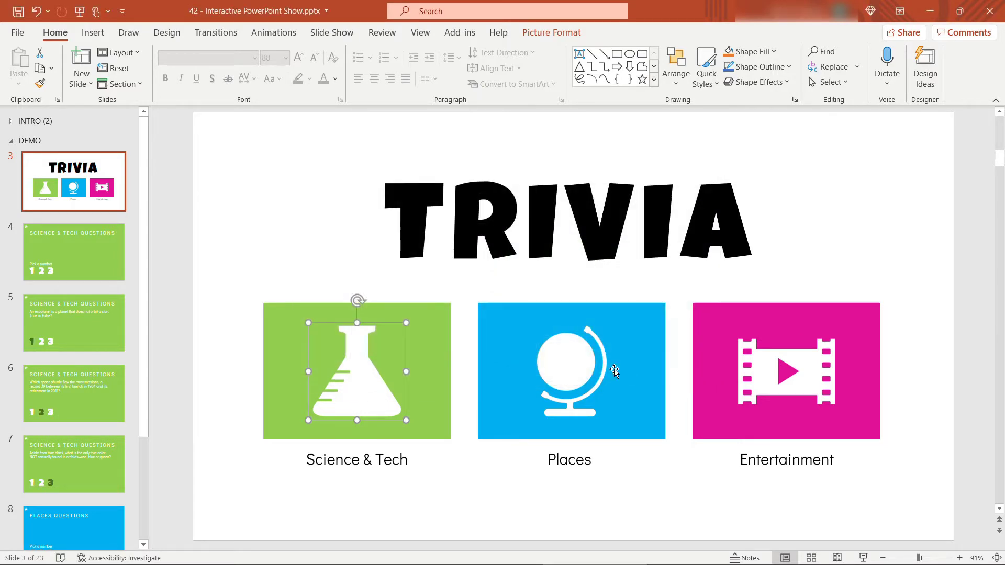
# Step: Hyperlink the globe icon on the Places tile to slide 8
pyautogui.click(614, 369)
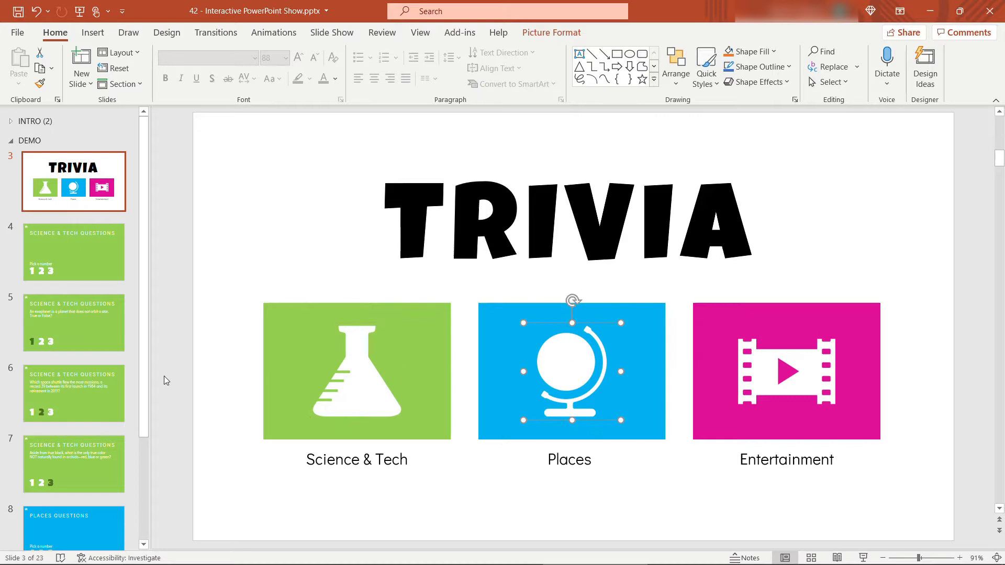
pyautogui.moveTo(144, 374); pyautogui.dragTo(148, 470)
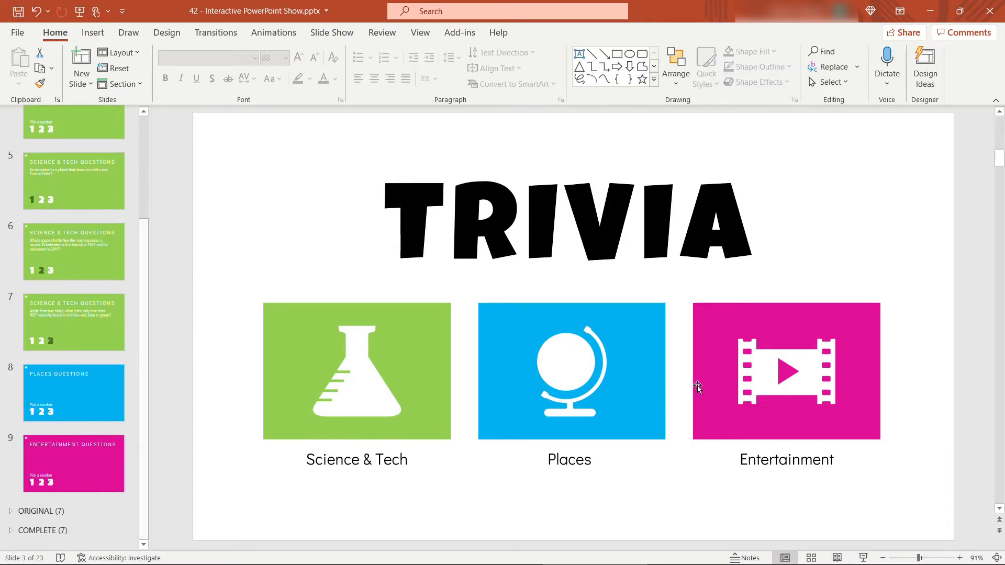
pyautogui.click(565, 366)
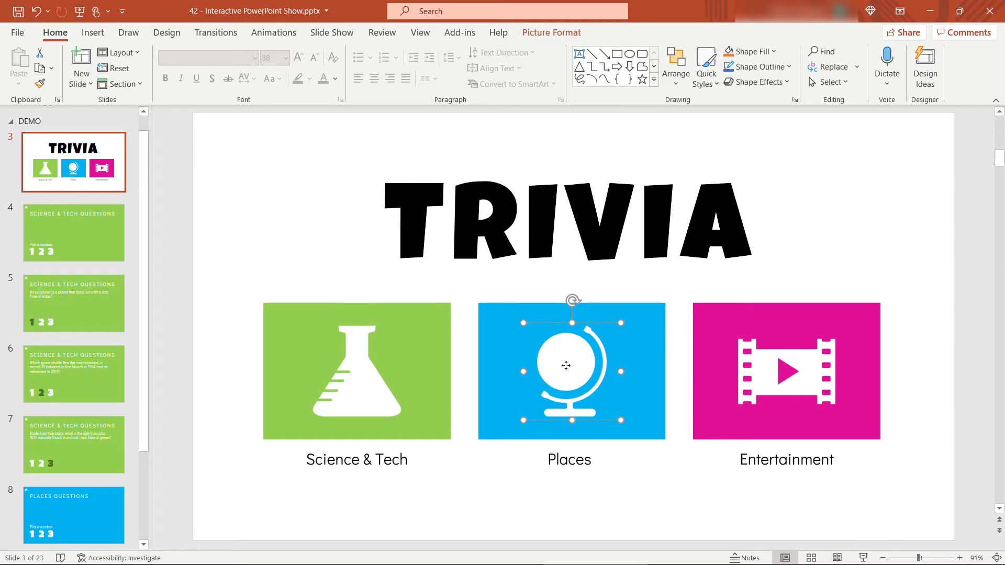
pyautogui.keyDown('shift'); pyautogui.click(499, 359); pyautogui.keyUp('shift')
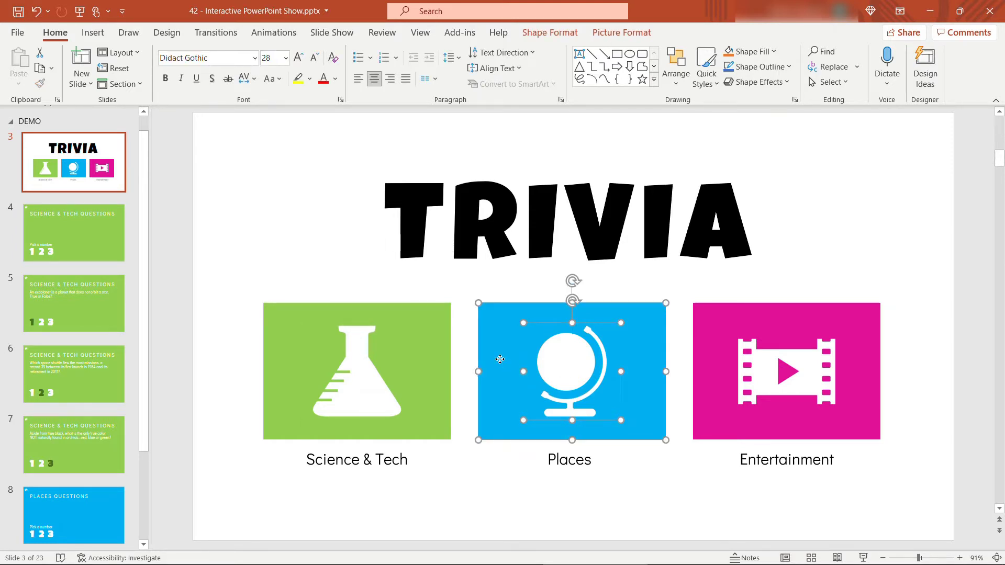
pyautogui.rightClick(500, 359)
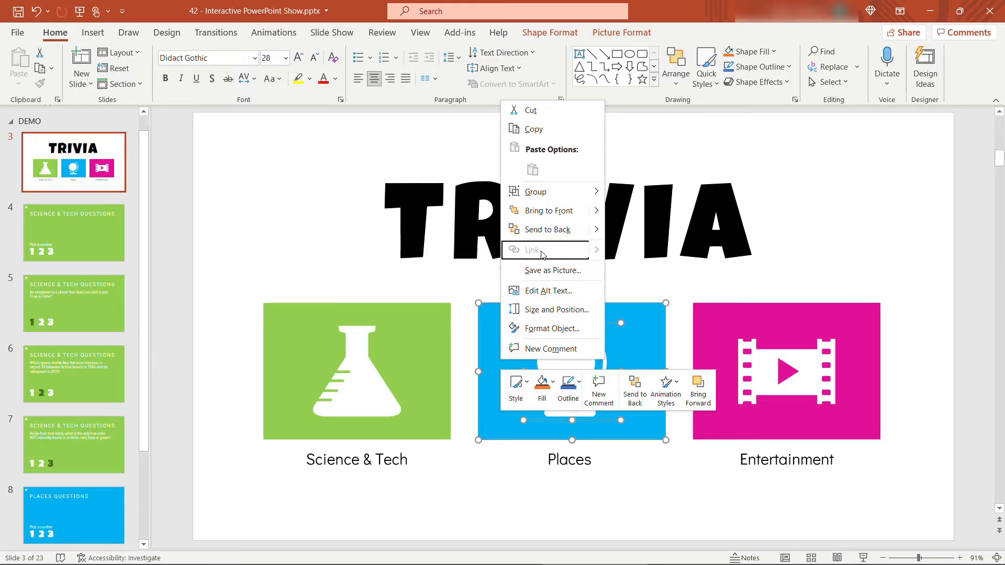
pyautogui.press('Escape')
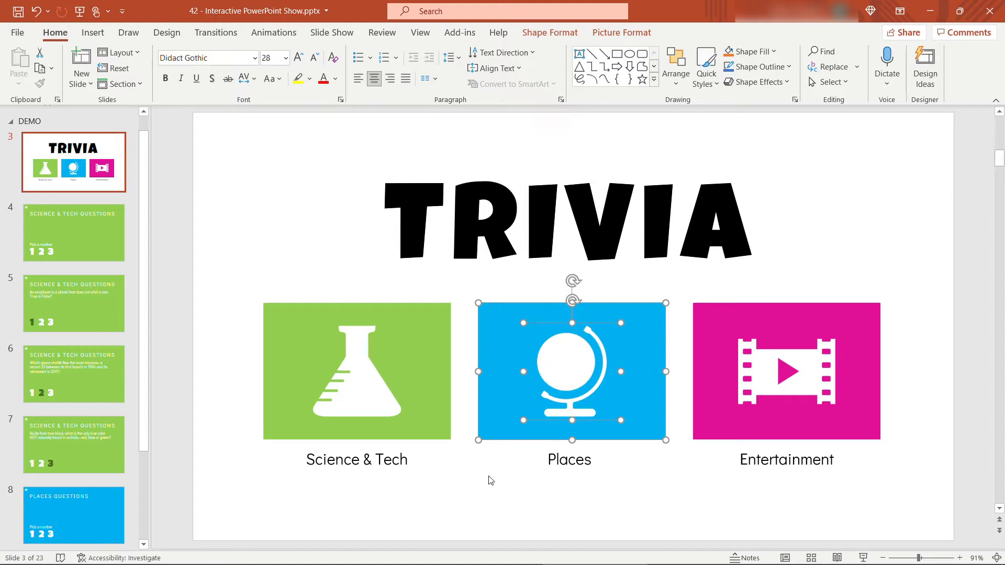
pyautogui.click(473, 384)
pyautogui.click(560, 359)
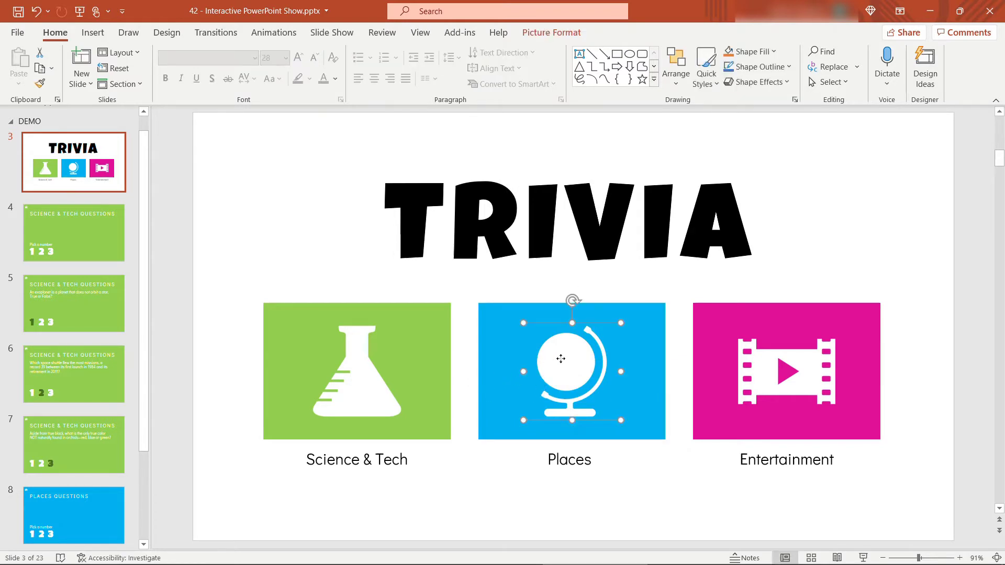
pyautogui.rightClick(560, 359)
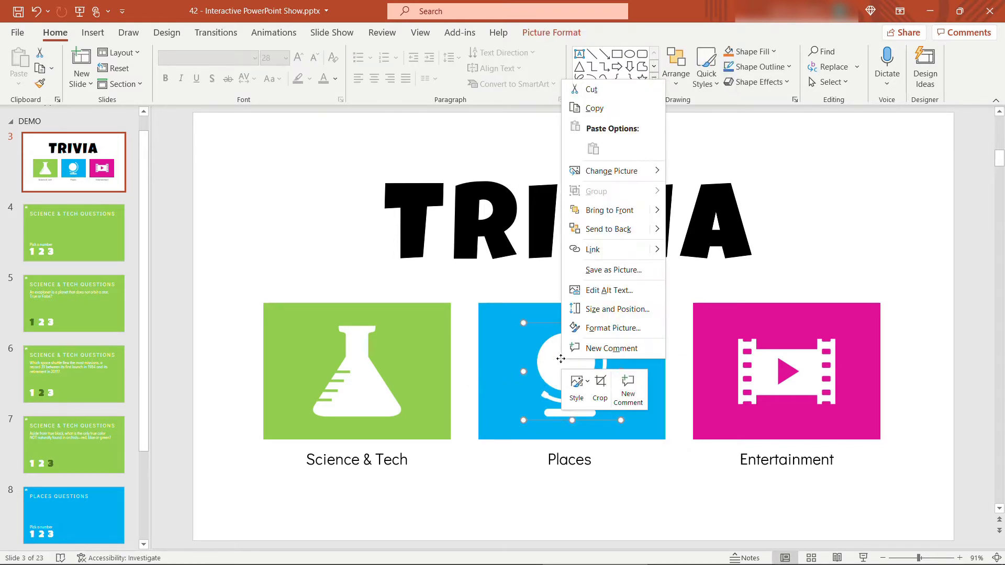
pyautogui.click(586, 258)
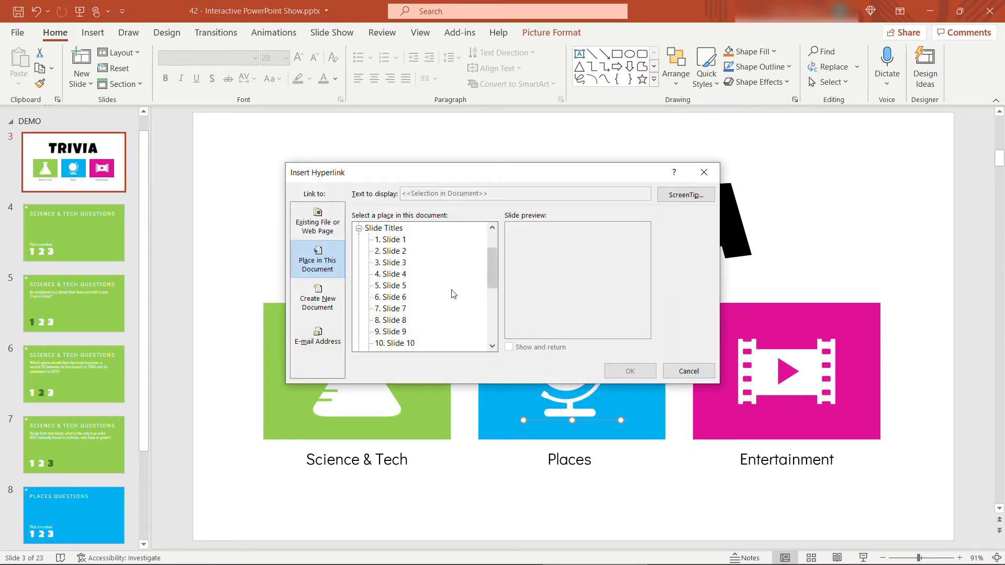
pyautogui.click(401, 322)
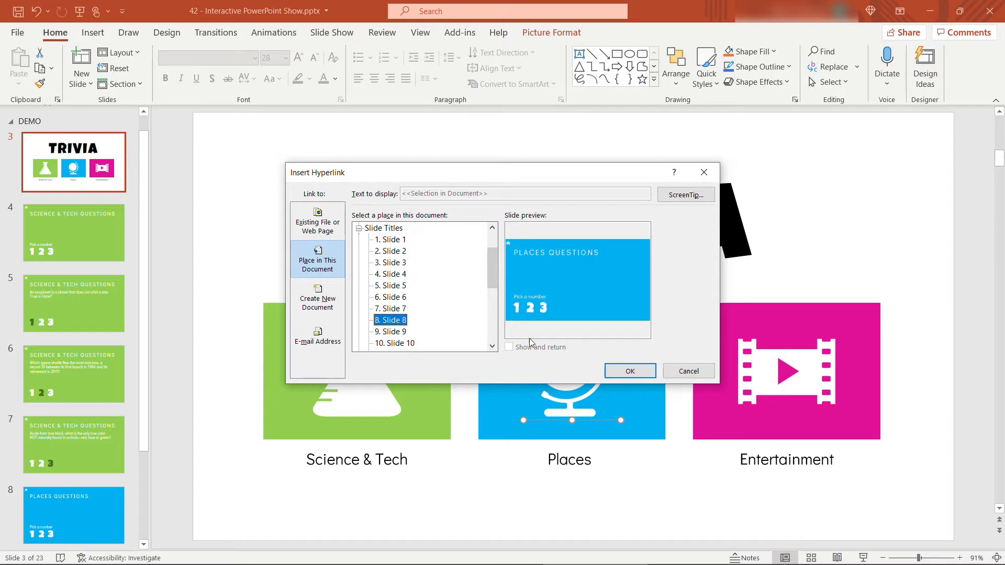
pyautogui.click(633, 371)
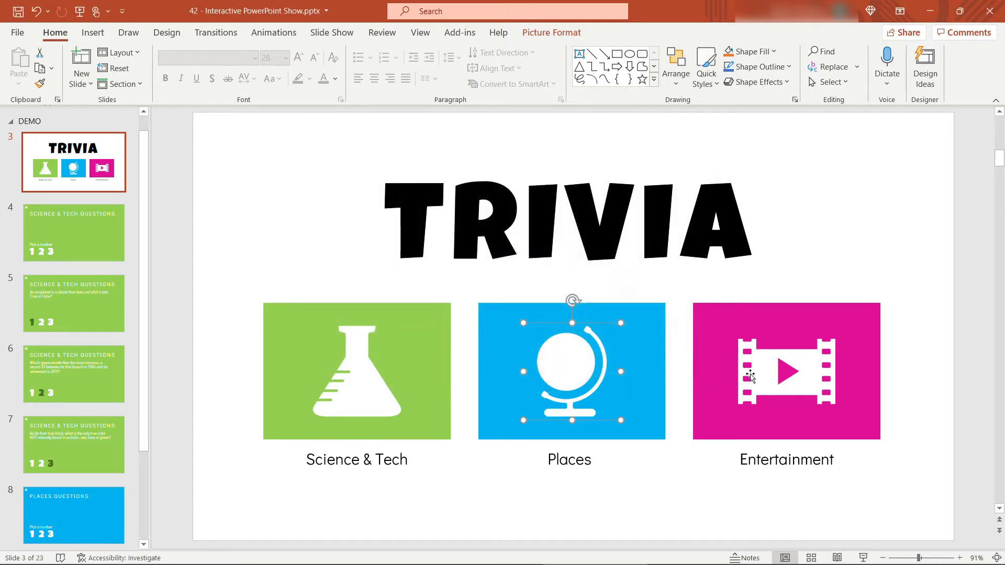
# Step: Hyperlink the film-strip icon on the Entertainment tile to slide 9
pyautogui.click(785, 370)
pyautogui.moveTo(141, 440); pyautogui.dragTo(148, 544)
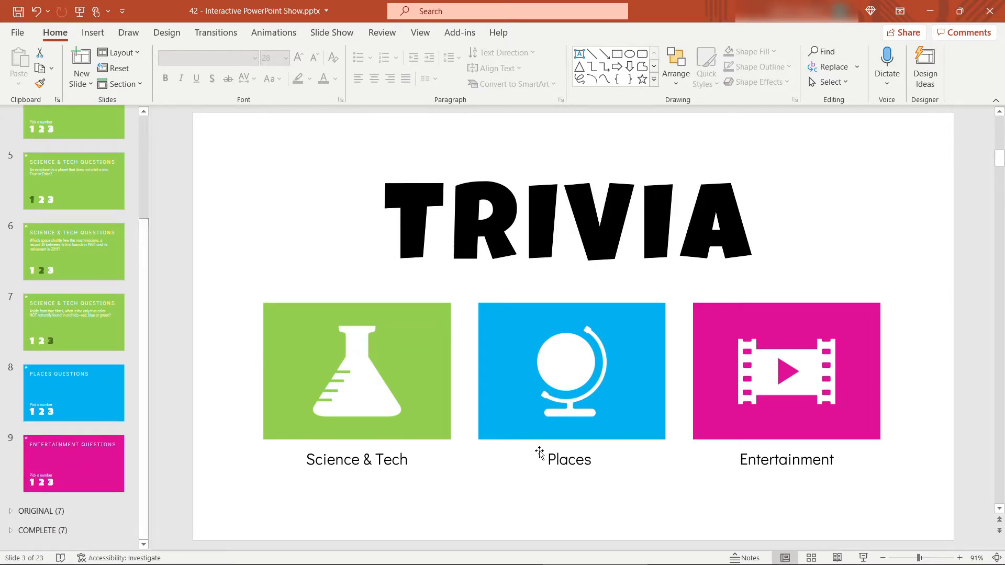
pyautogui.click(784, 368)
pyautogui.rightClick(784, 365)
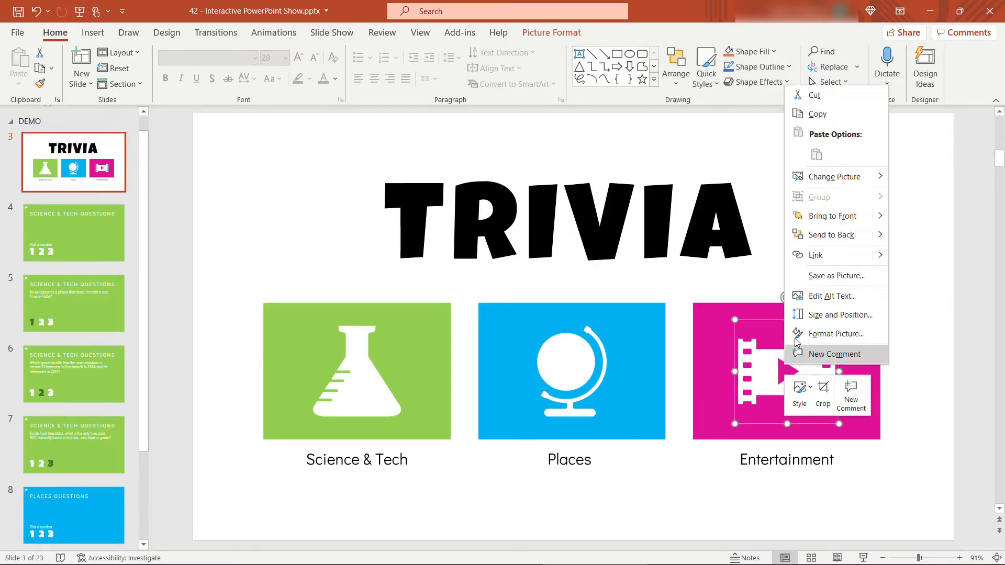
pyautogui.click(801, 259)
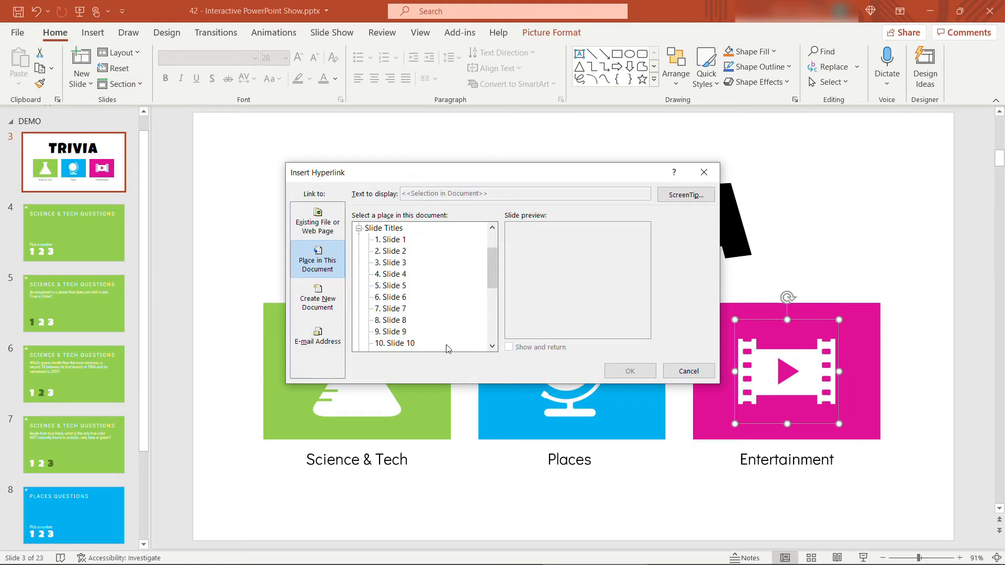
pyautogui.click(391, 333)
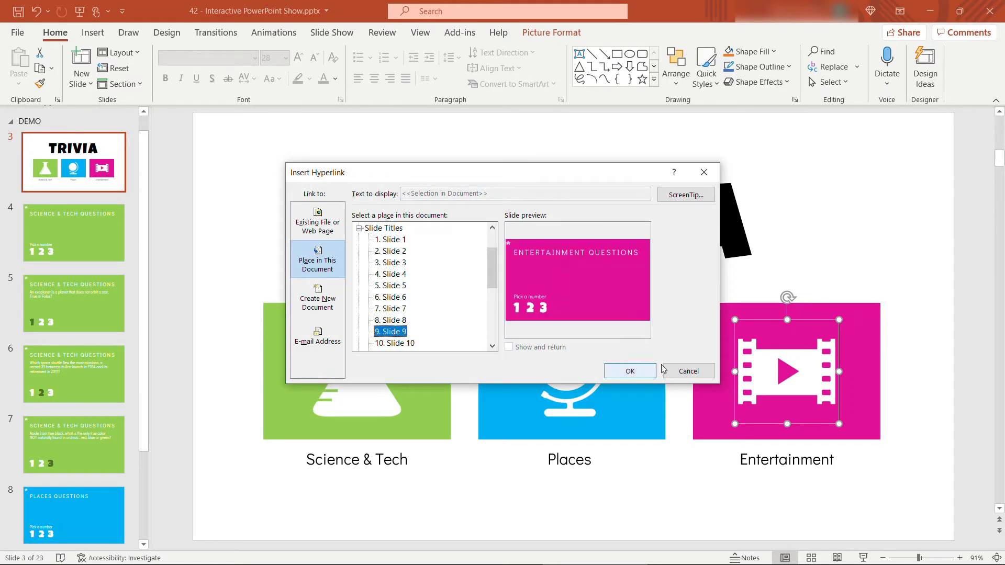
pyautogui.click(642, 375)
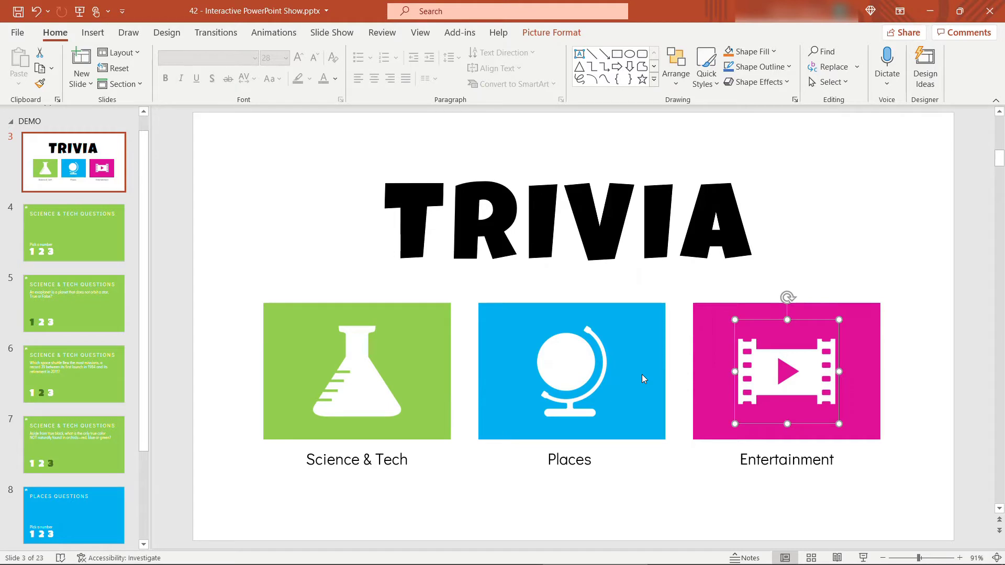
# Step: Save the trivia deck with Ctrl+S
pyautogui.hotkey('ctrl', 's')
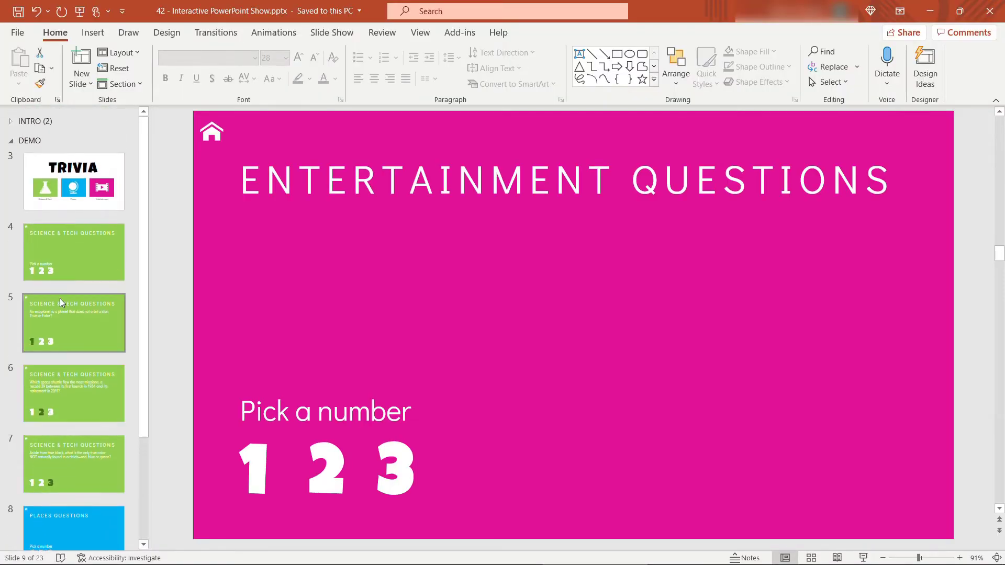
# Step: Hyperlink slide 4's home icon to slide 3, the TRIVIA menu, and copy the icon
pyautogui.click(53, 192)
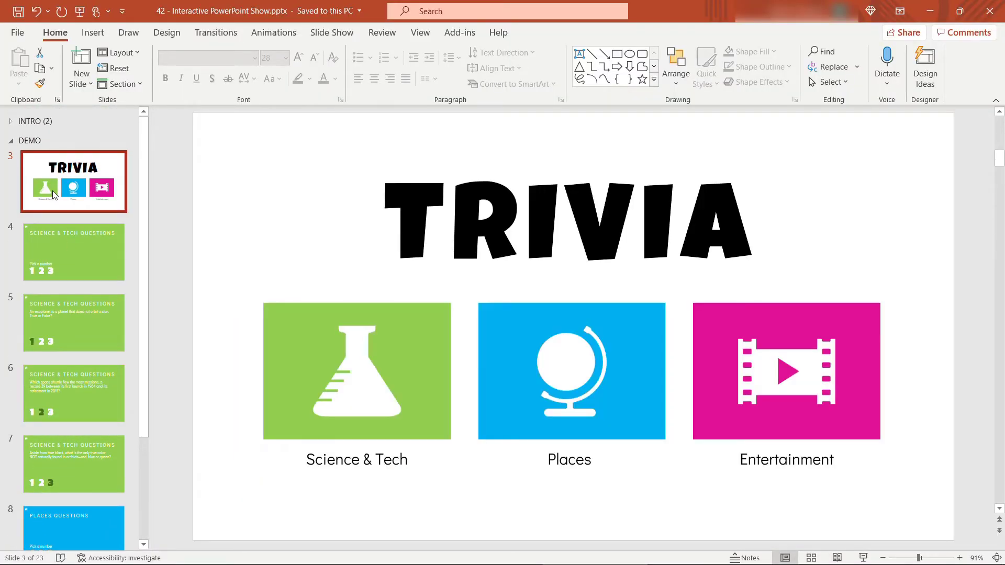
pyautogui.click(76, 253)
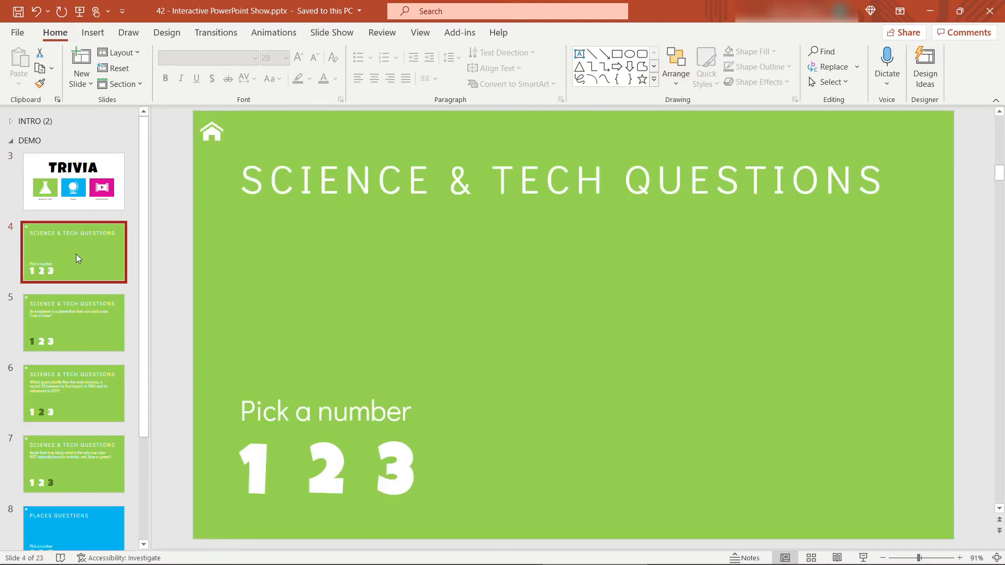
pyautogui.click(210, 134)
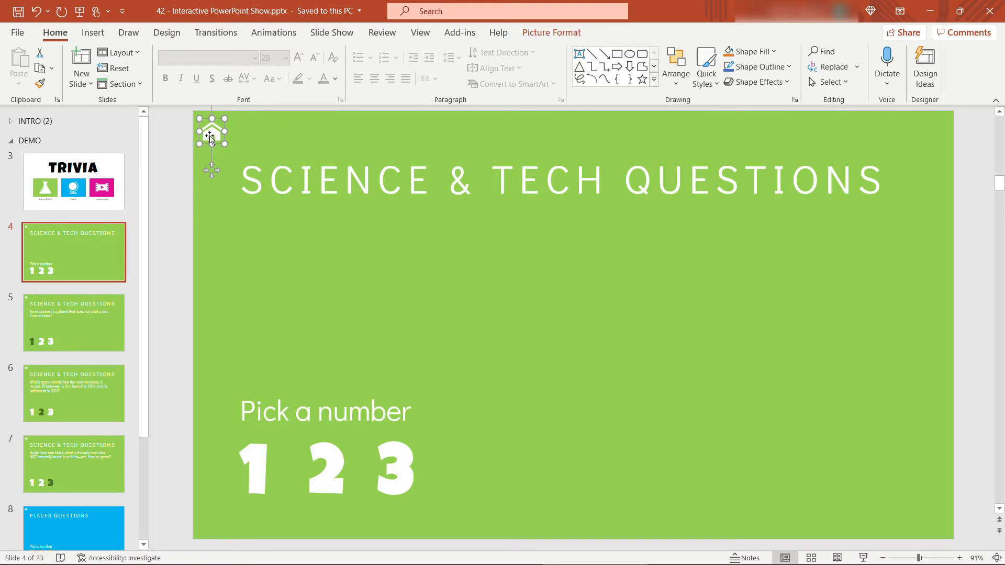
pyautogui.rightClick(210, 134)
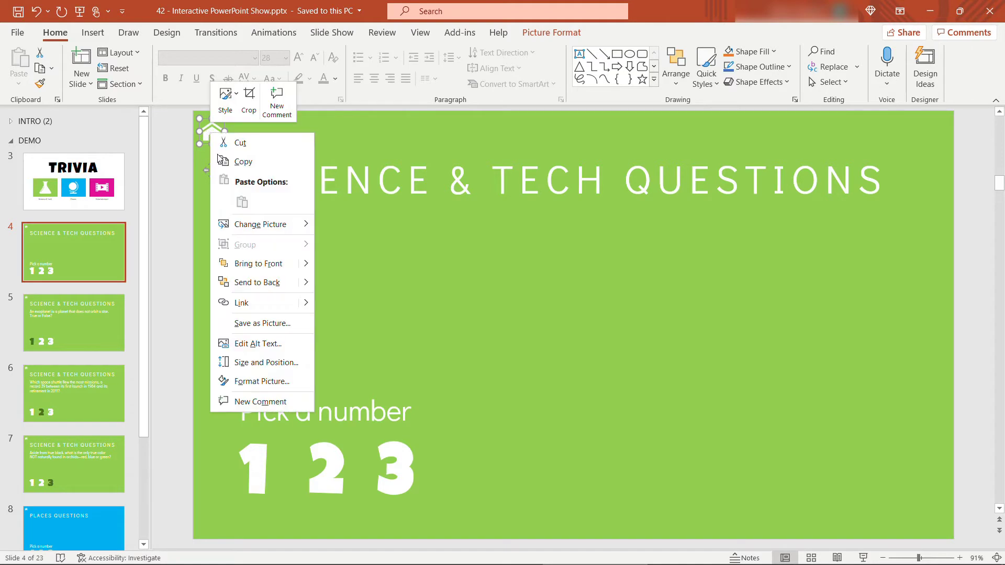
pyautogui.click(271, 311)
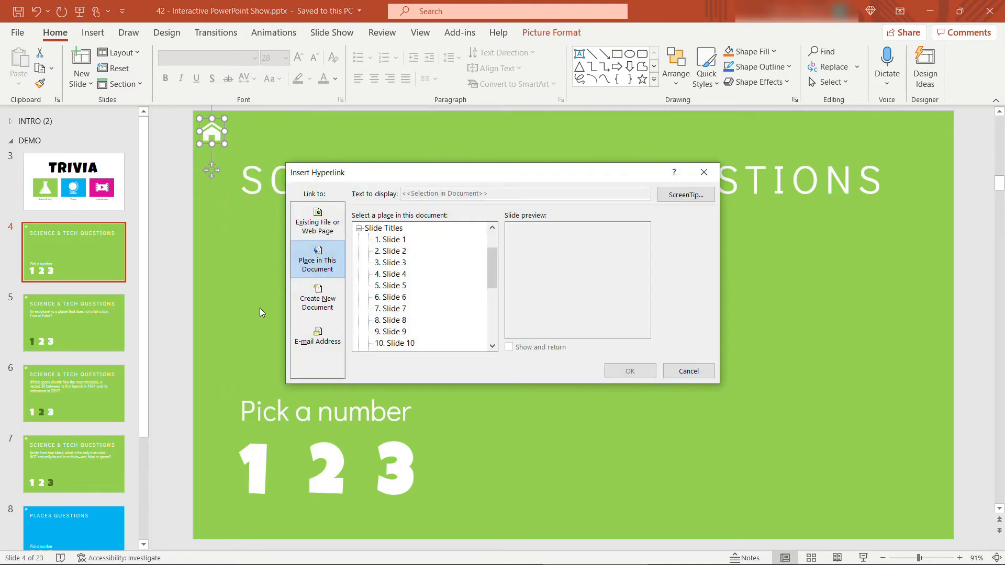
pyautogui.click(392, 263)
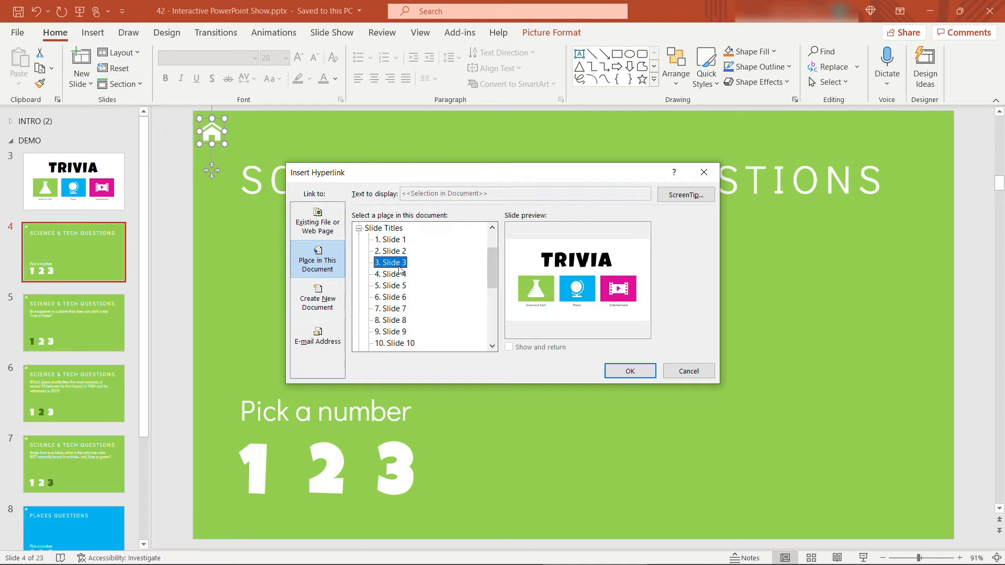
pyautogui.click(616, 371)
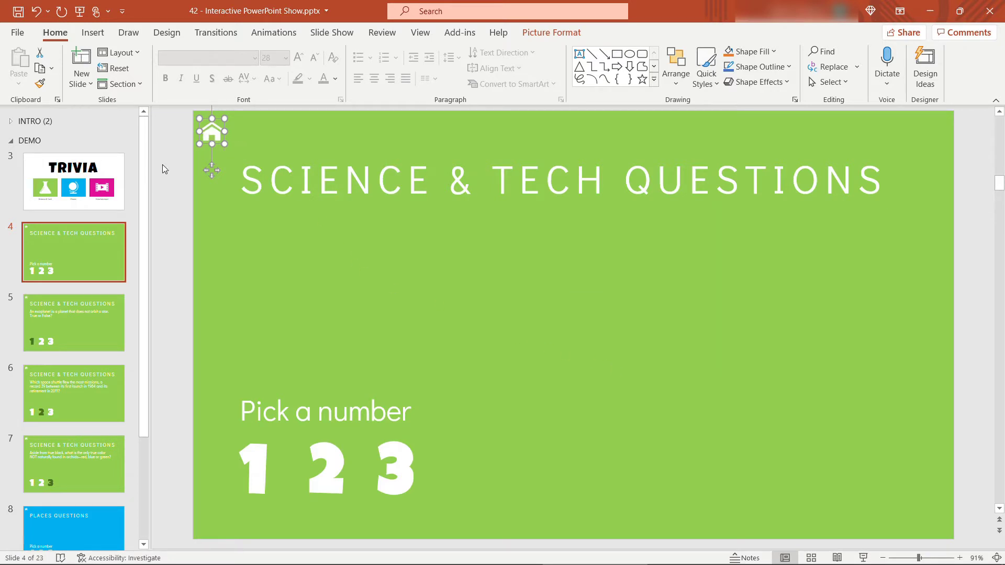
pyautogui.hotkey('ctrl', 'c')
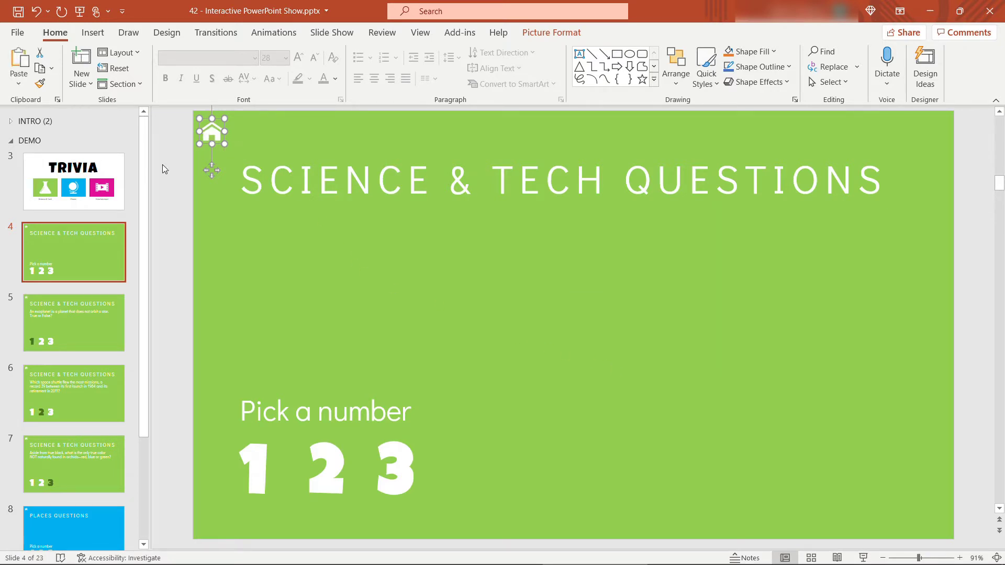
pyautogui.click(68, 313)
# Step: Replace slide 5's home icon with the linked copy, and link slide 6's home icon to slide 3
pyautogui.click(208, 136)
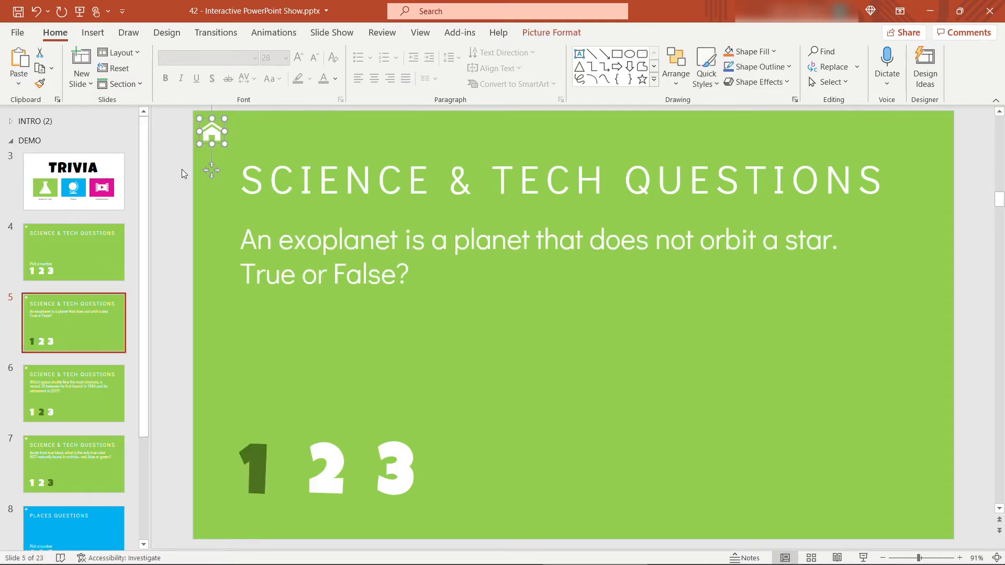
pyautogui.press('Delete')
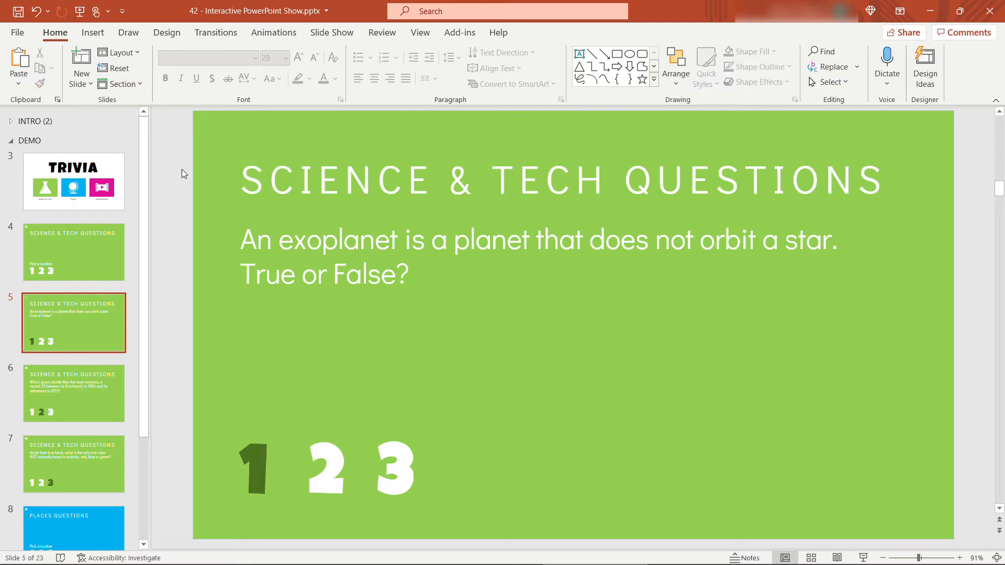
pyautogui.hotkey('ctrl', 'v')
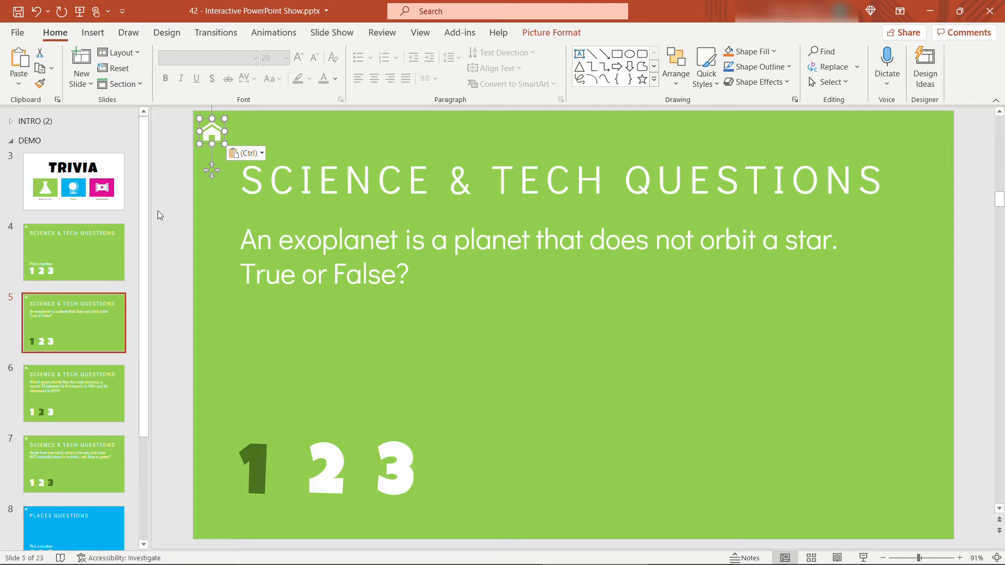
pyautogui.click(89, 393)
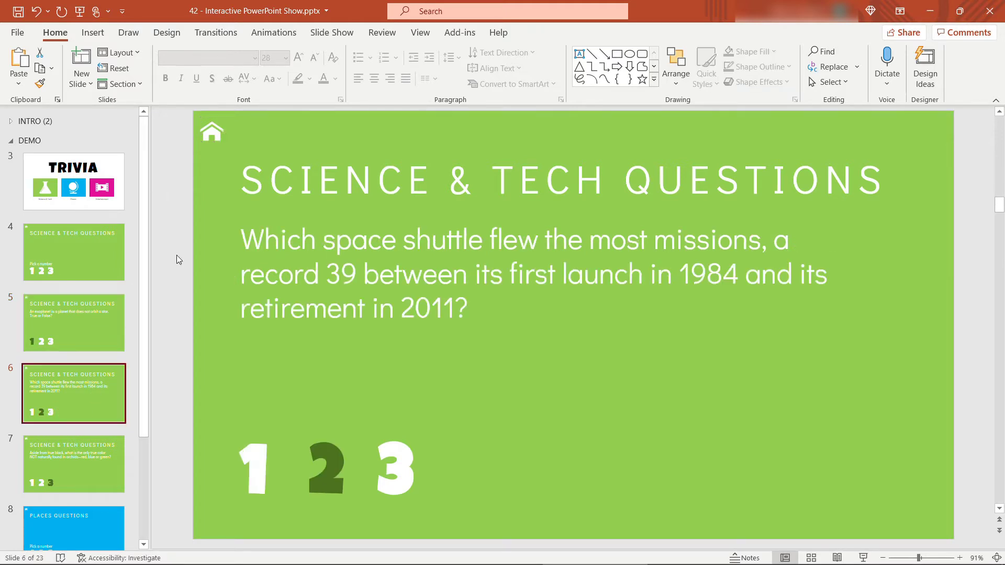
pyautogui.rightClick(211, 134)
pyautogui.click(263, 305)
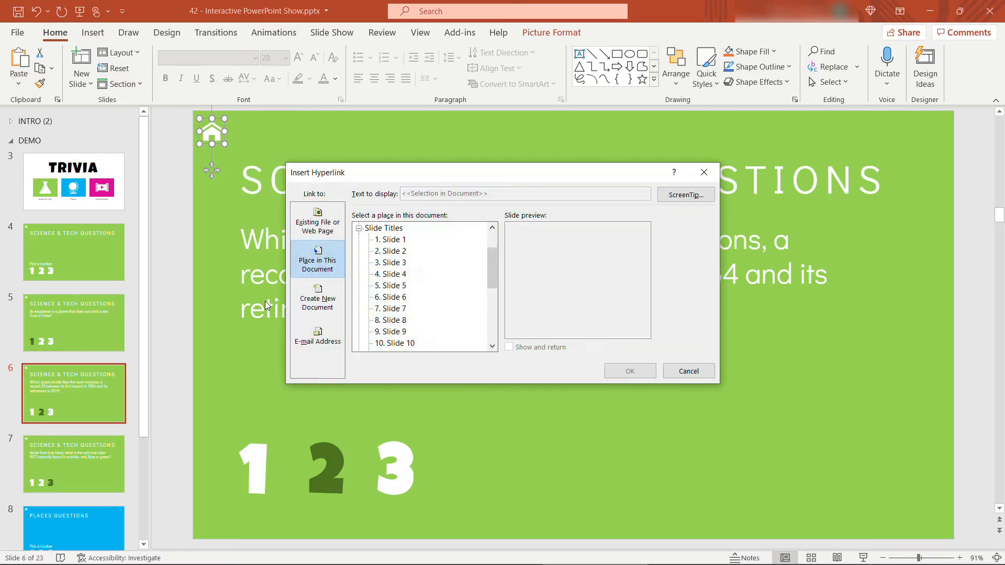
pyautogui.click(390, 263)
pyautogui.click(610, 375)
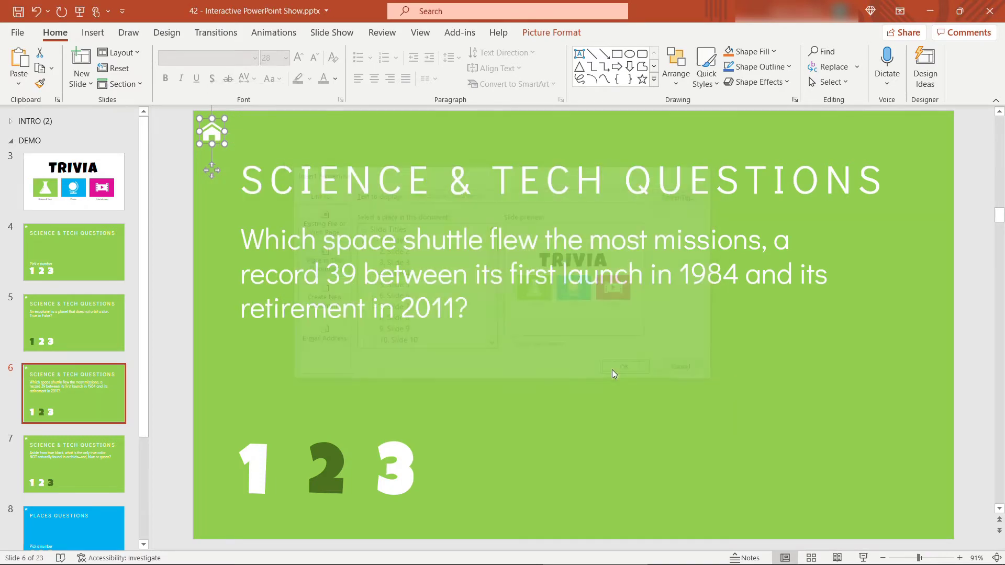
# Step: Replace the home icons on slides 7, 8 and 9 with the pasted linked copy
pyautogui.scroll(-3, 56, 373)
pyautogui.click(55, 315)
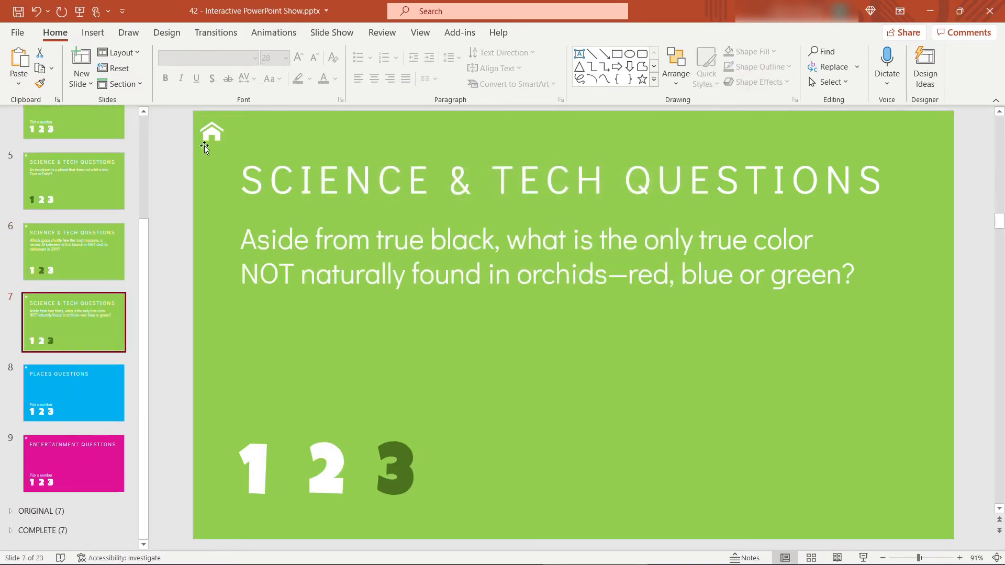
pyautogui.click(208, 129)
pyautogui.hotkey('ctrl', 'x')
pyautogui.hotkey('ctrl', 'v')
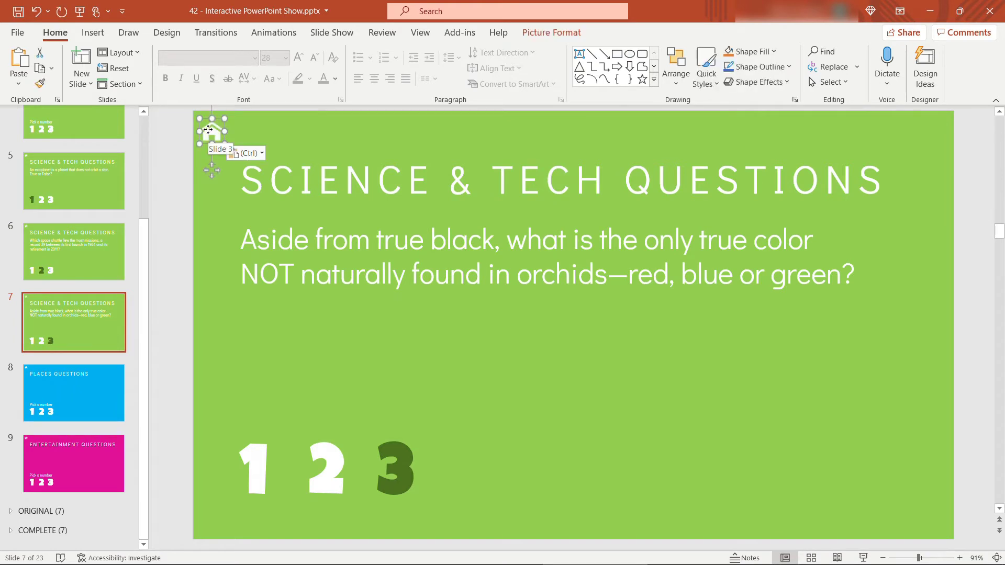
pyautogui.press('pagedown')
pyautogui.click(212, 131)
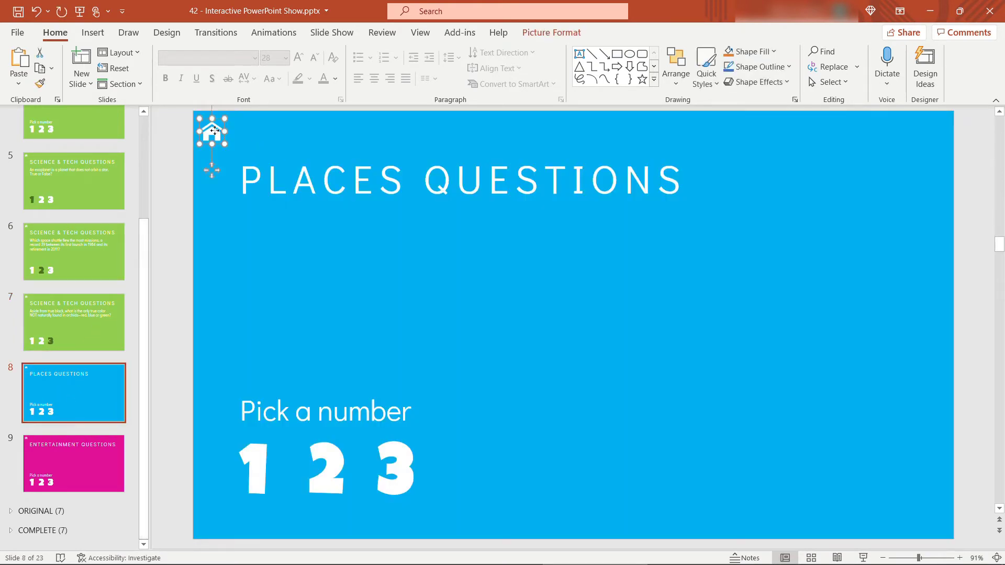
pyautogui.press('Delete')
pyautogui.hotkey('ctrl', 'v')
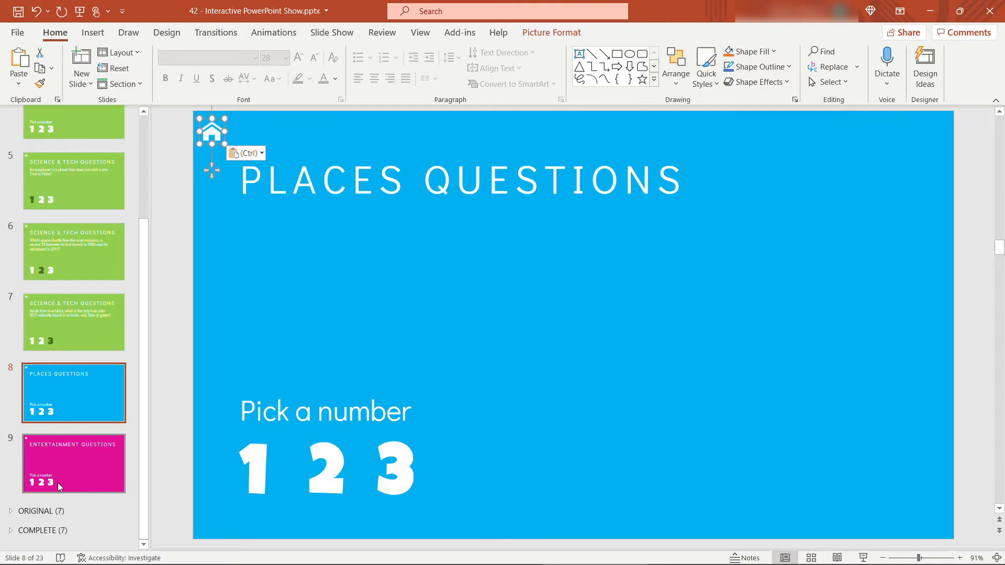
pyautogui.click(58, 483)
pyautogui.click(218, 139)
pyautogui.press('Delete')
pyautogui.hotkey('ctrl', 'v')
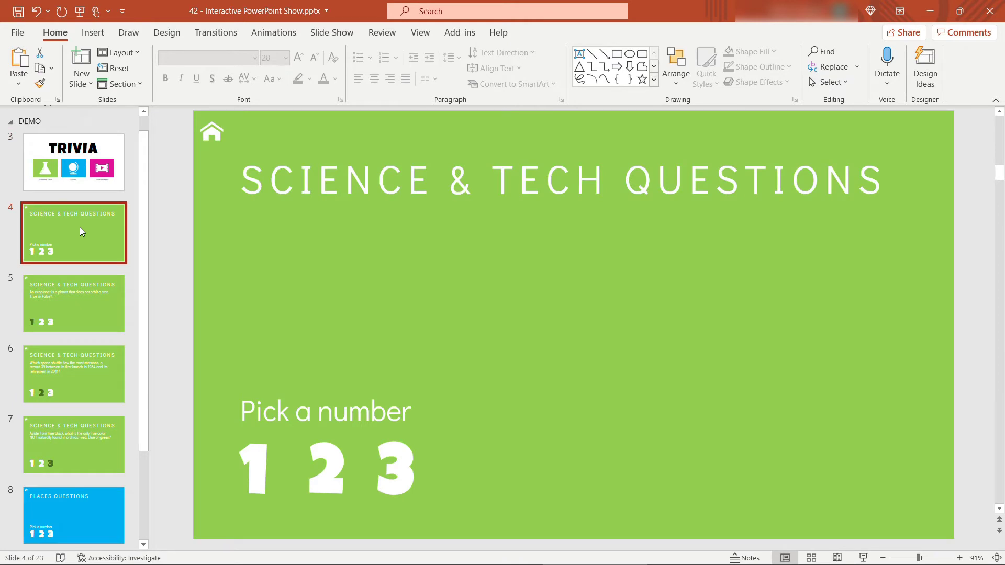
# Step: Hyperlink the digit 1 under 'Pick a number' on slide 4 to slide 5
pyautogui.doubleClick(254, 464)
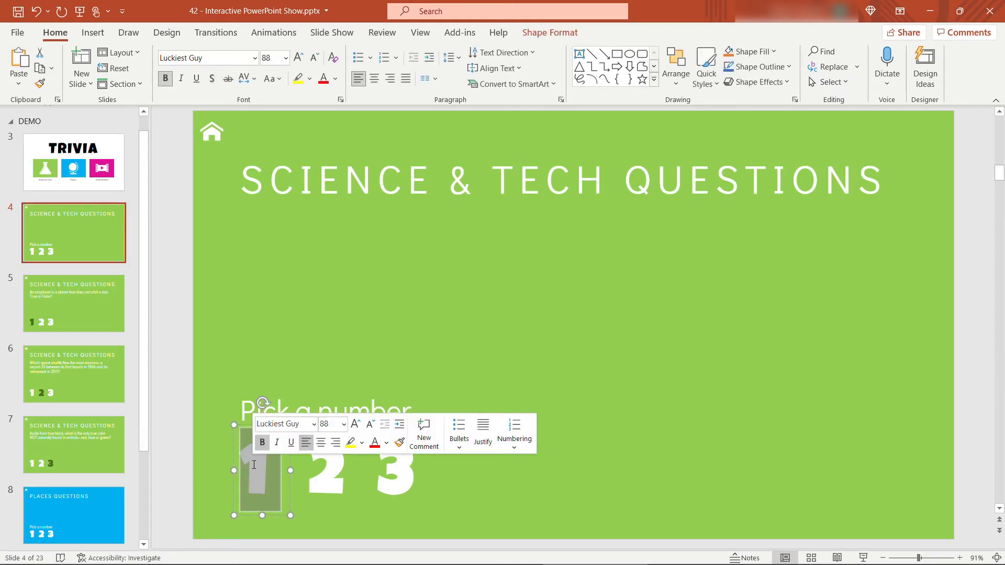
pyautogui.click(100, 325)
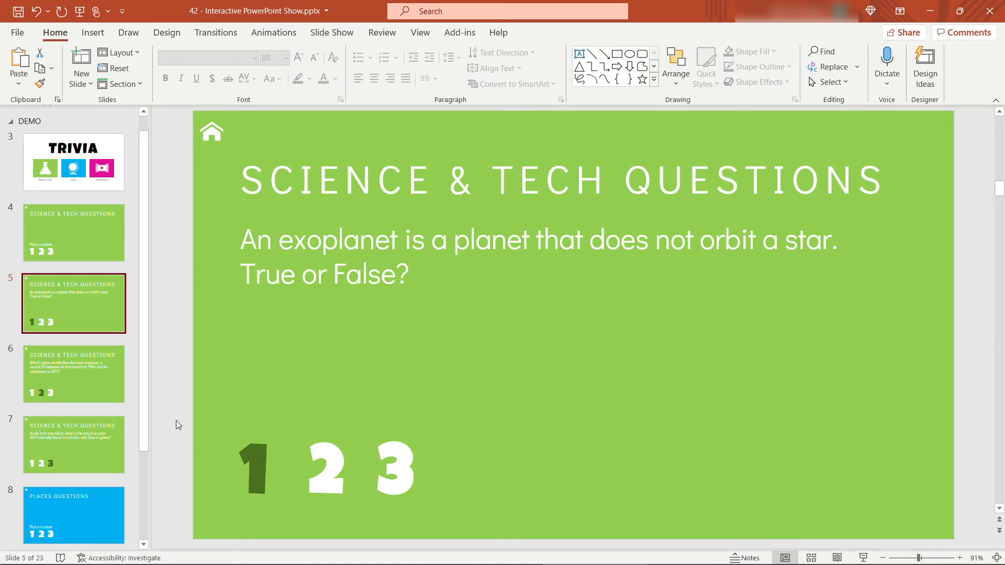
pyautogui.click(85, 239)
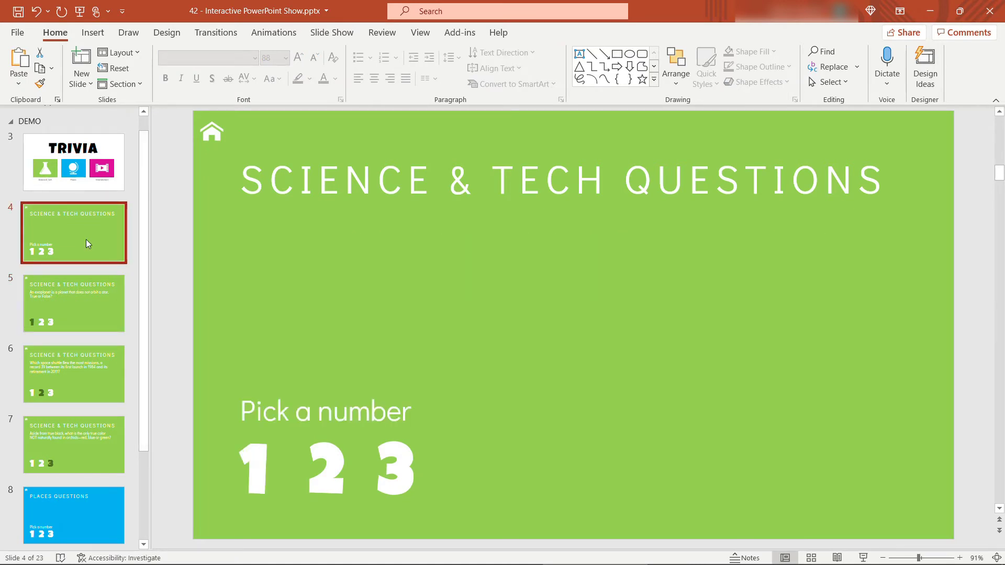
pyautogui.click(246, 464)
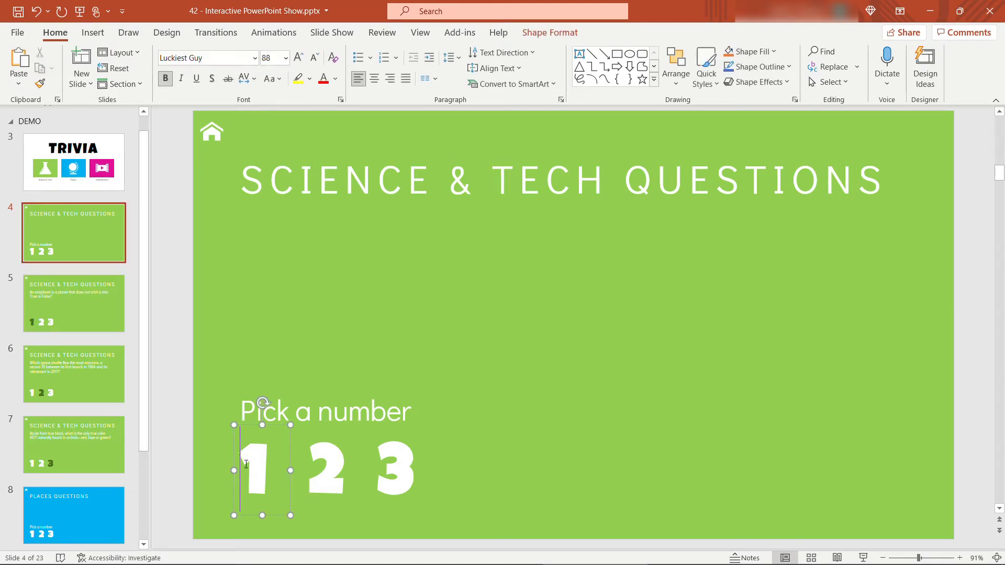
pyautogui.doubleClick(246, 464)
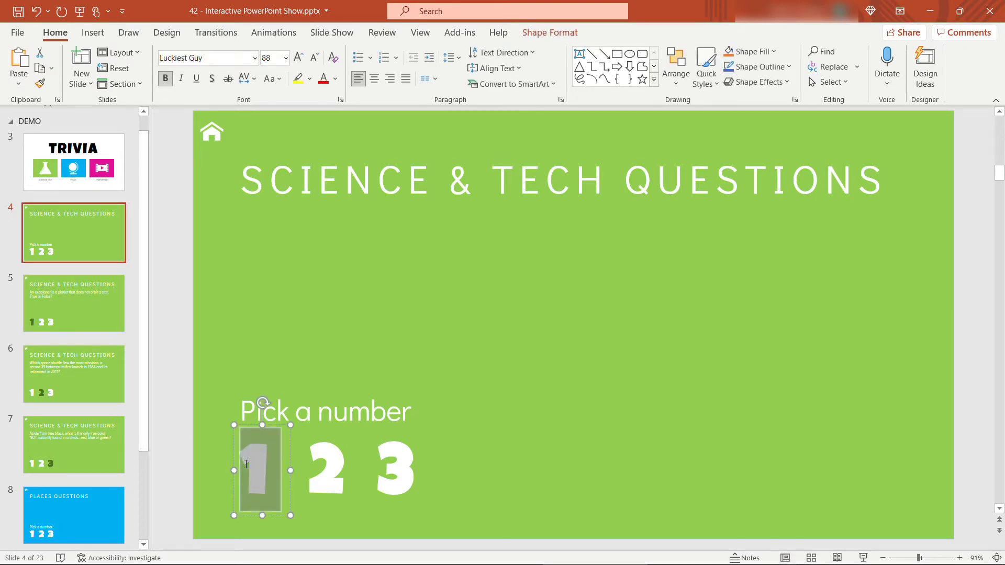
pyautogui.rightClick(265, 472)
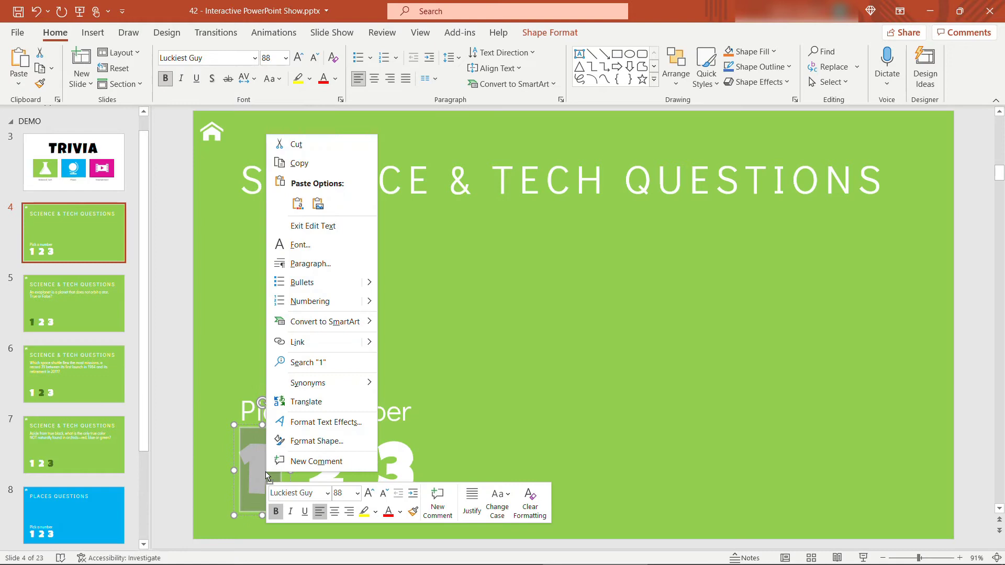
pyautogui.click(310, 347)
pyautogui.click(391, 287)
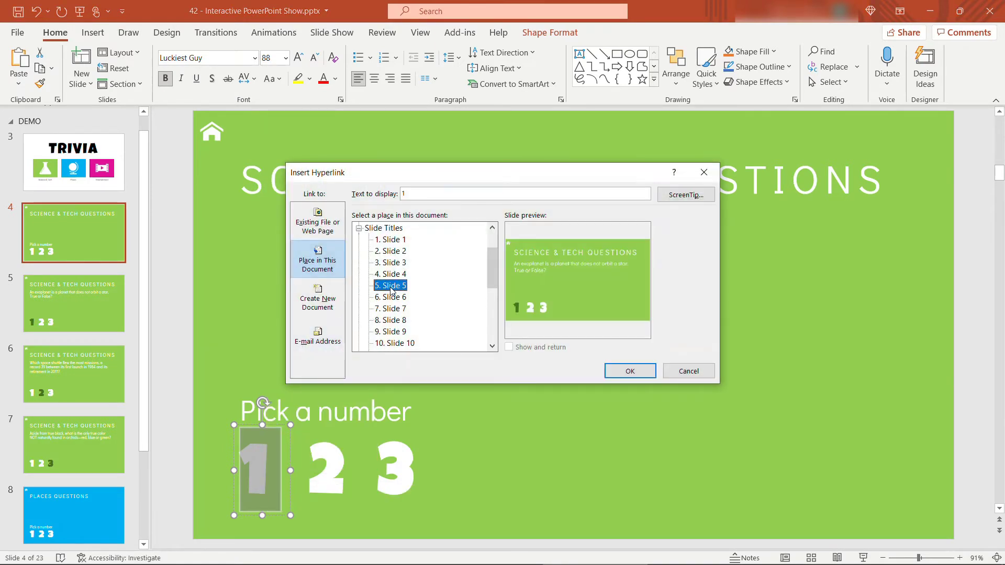
pyautogui.click(633, 371)
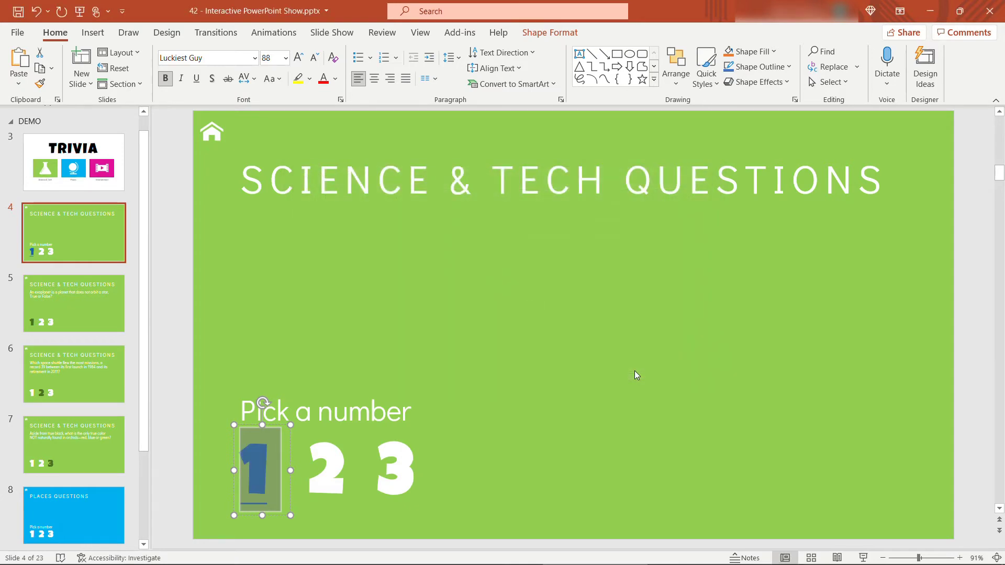
pyautogui.click(186, 452)
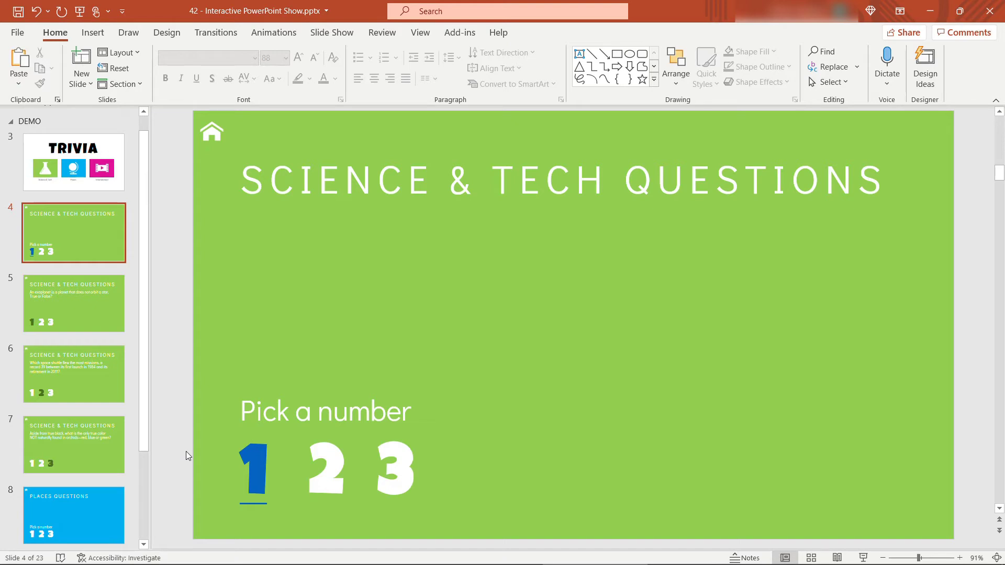
# Step: Hyperlink the digit 2 on slide 4 to slide 6
pyautogui.click(309, 455)
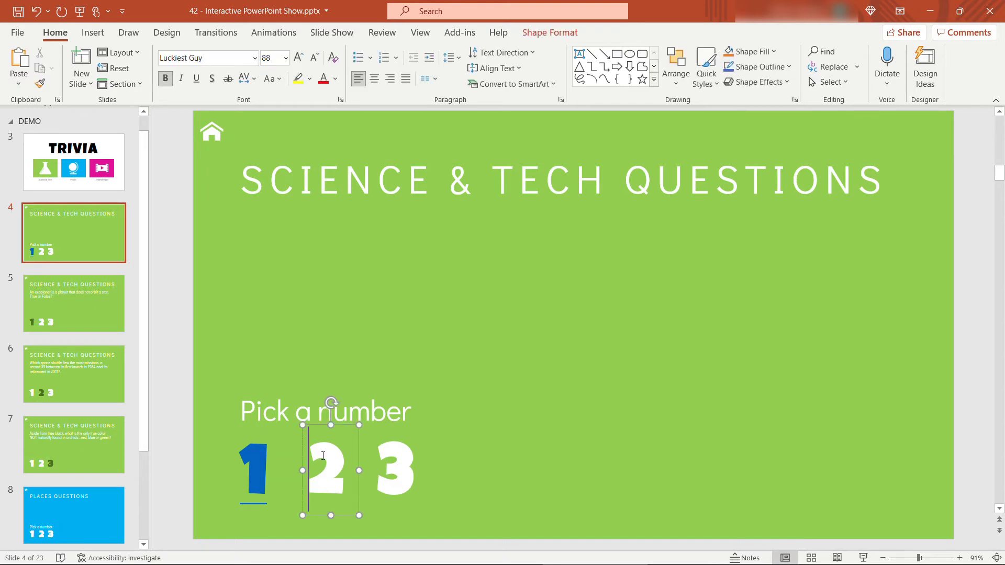
pyautogui.doubleClick(323, 455)
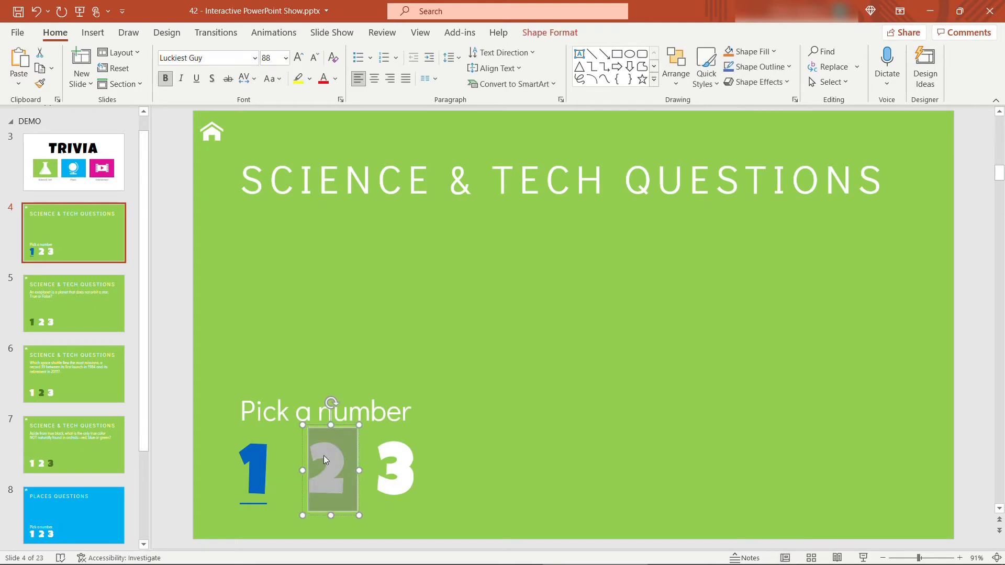
pyautogui.rightClick(323, 455)
pyautogui.click(348, 334)
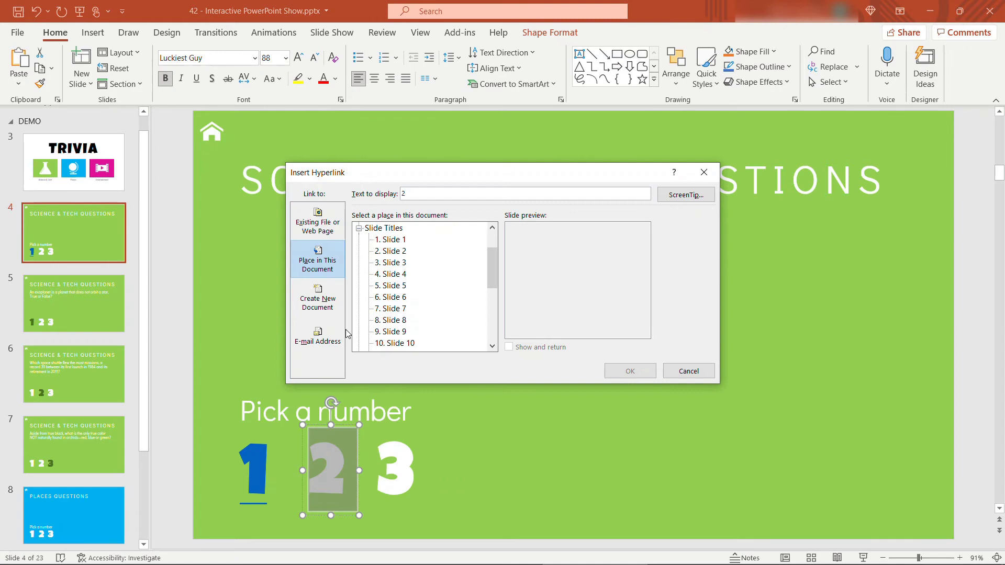
pyautogui.click(403, 297)
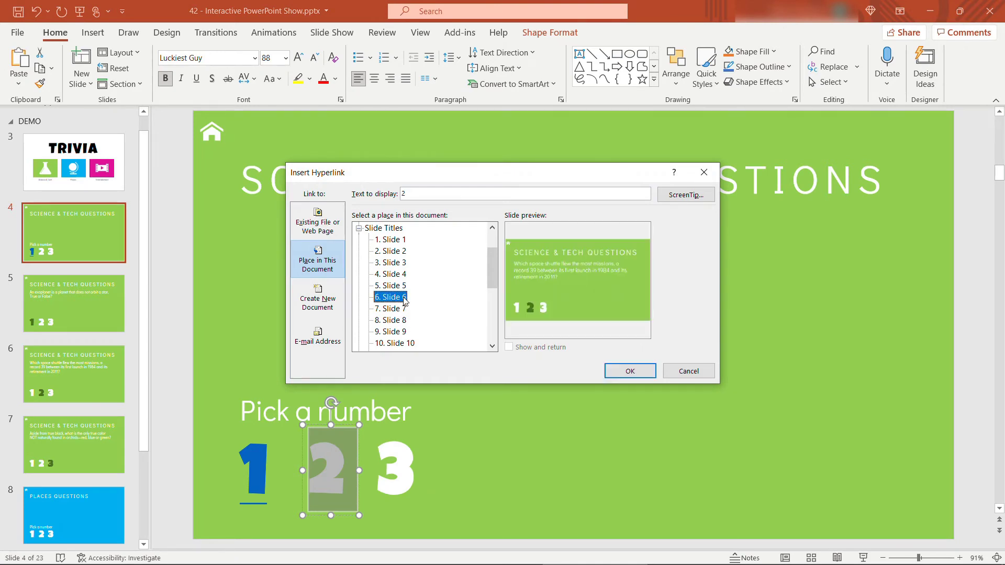
pyautogui.click(618, 371)
# Step: Hyperlink the digit 3 on slide 4 to slide 7
pyautogui.click(387, 467)
pyautogui.doubleClick(387, 467)
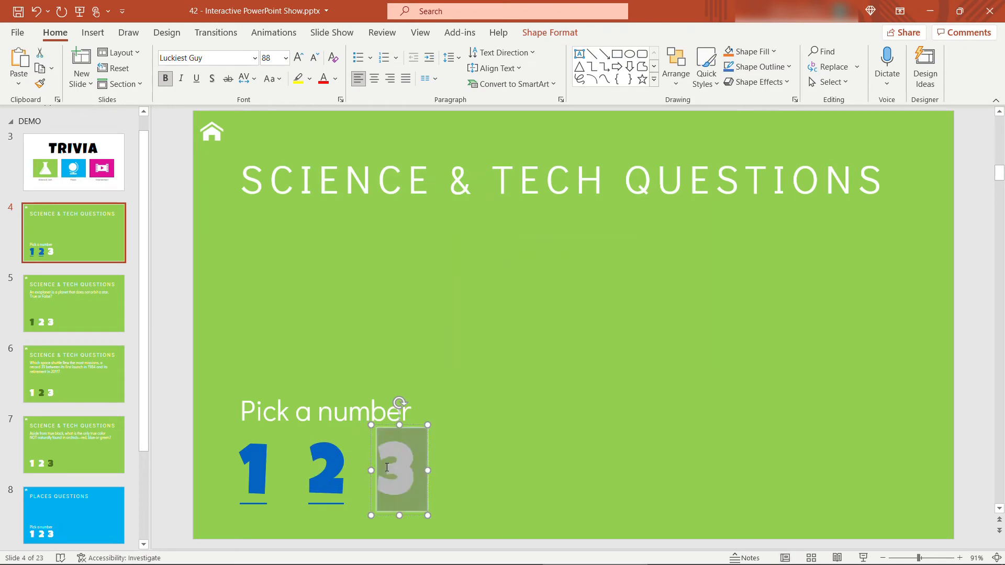
pyautogui.rightClick(387, 467)
pyautogui.click(411, 345)
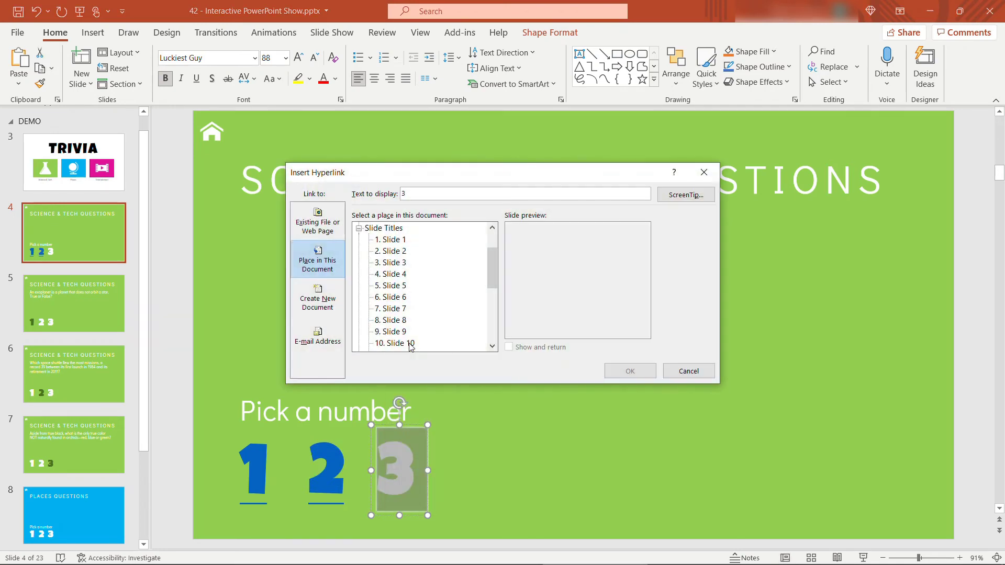
pyautogui.click(398, 310)
pyautogui.click(618, 371)
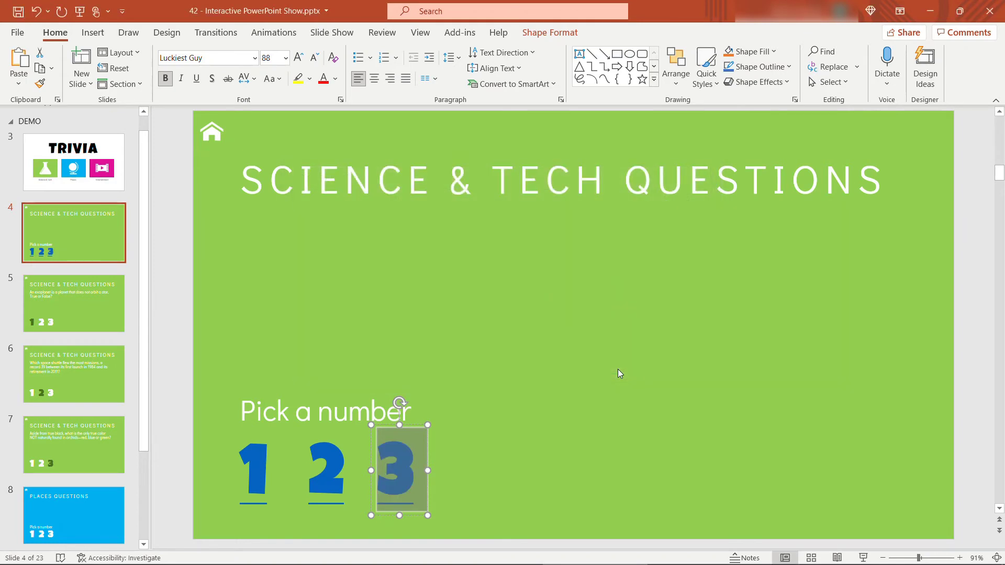
pyautogui.scroll(-3, 143, 365)
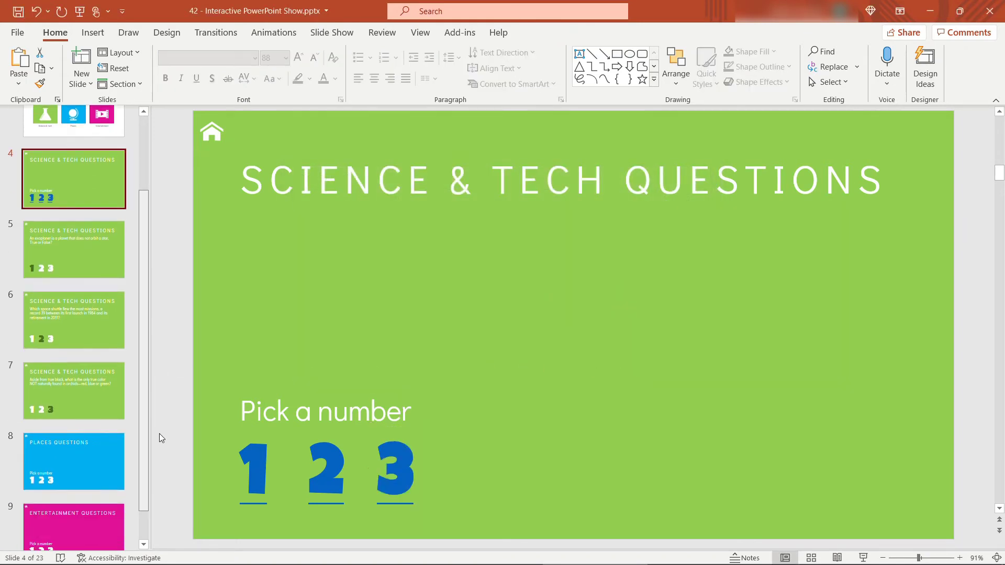
pyautogui.click(100, 401)
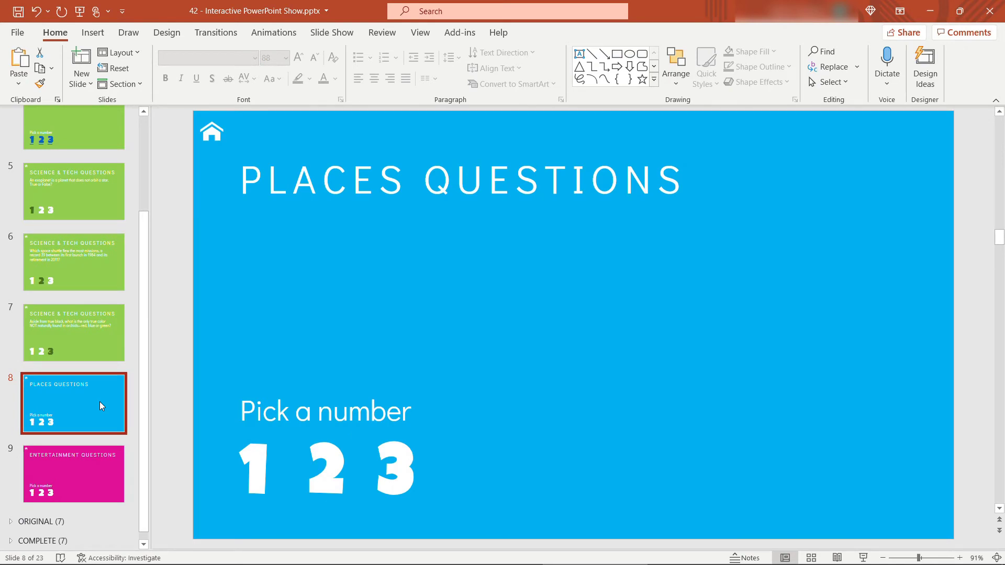
pyautogui.click(74, 137)
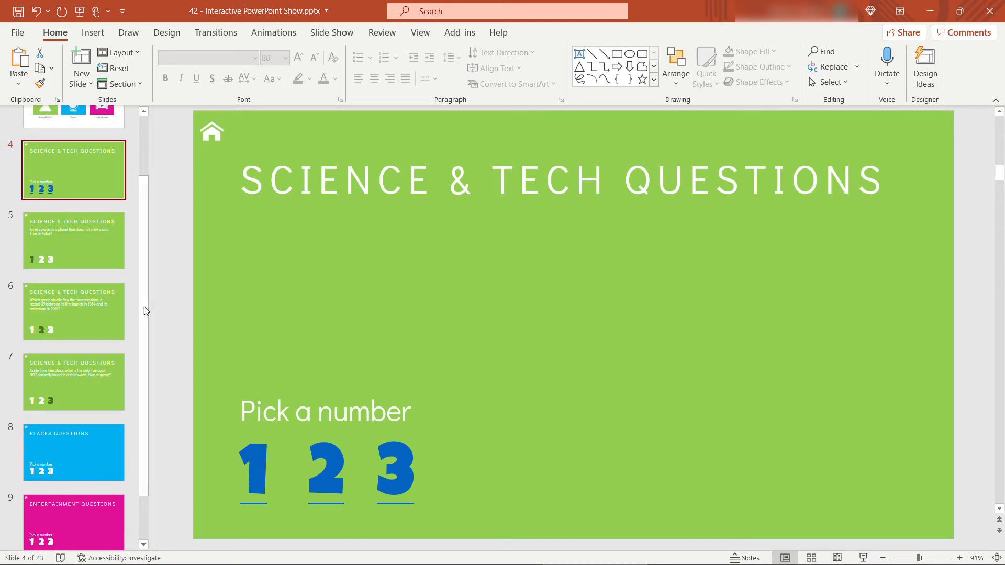
# Step: Select slides 4 through 9 together and bring up the Transitions options
pyautogui.scroll(3, 144, 289)
pyautogui.click(86, 203)
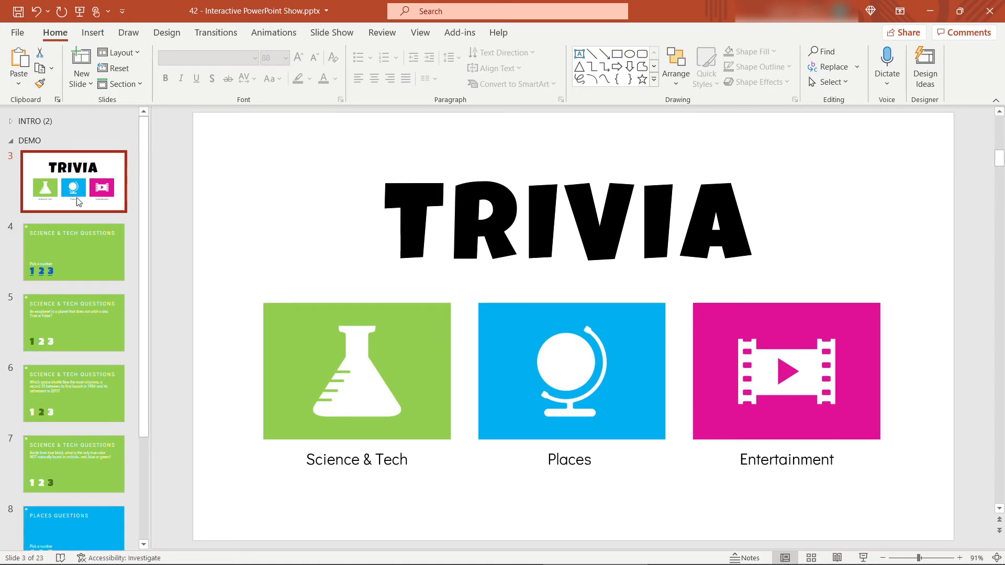
pyautogui.scroll(-2, 79, 262)
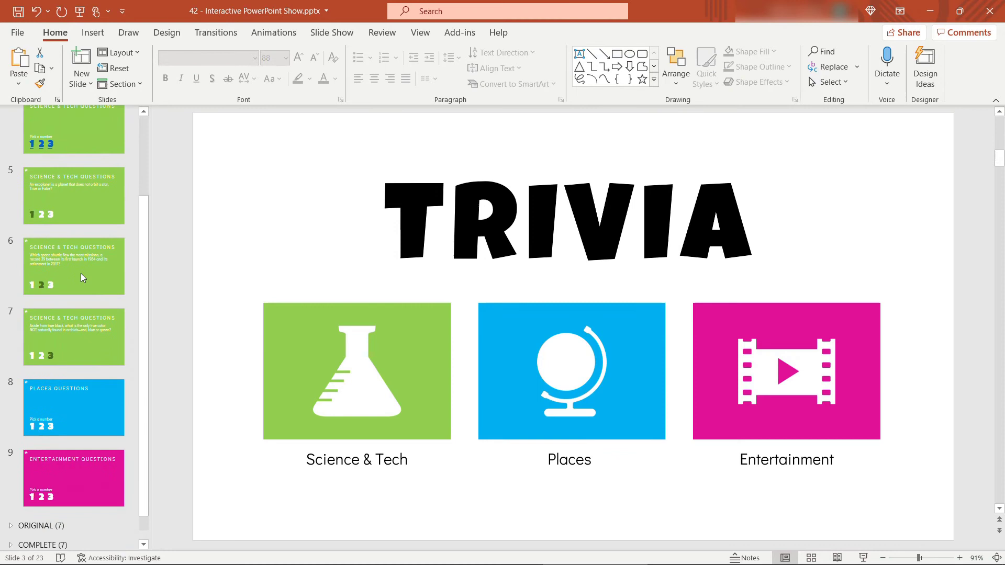
pyautogui.keyDown('shift'); pyautogui.click(68, 478); pyautogui.keyUp('shift')
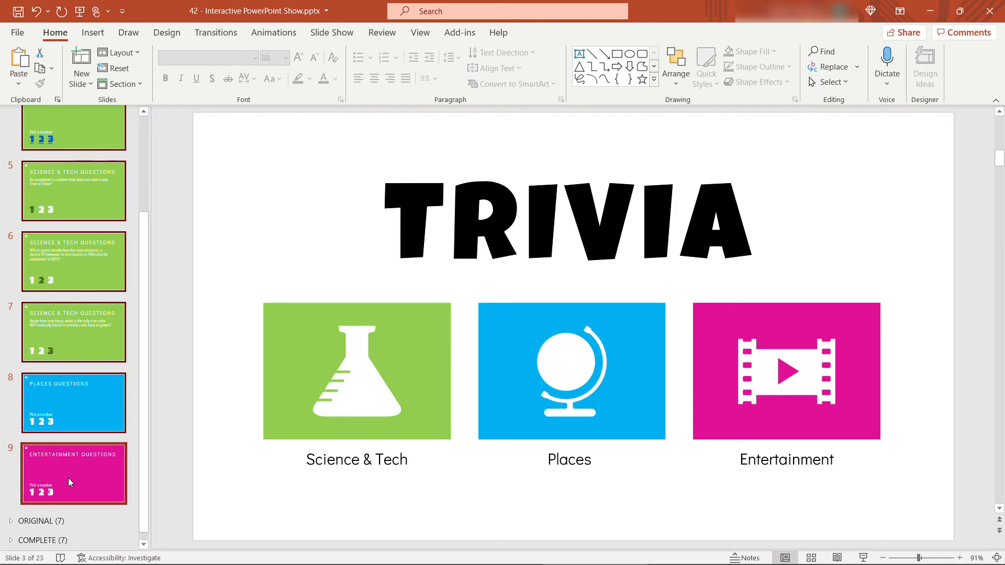
pyautogui.click(220, 39)
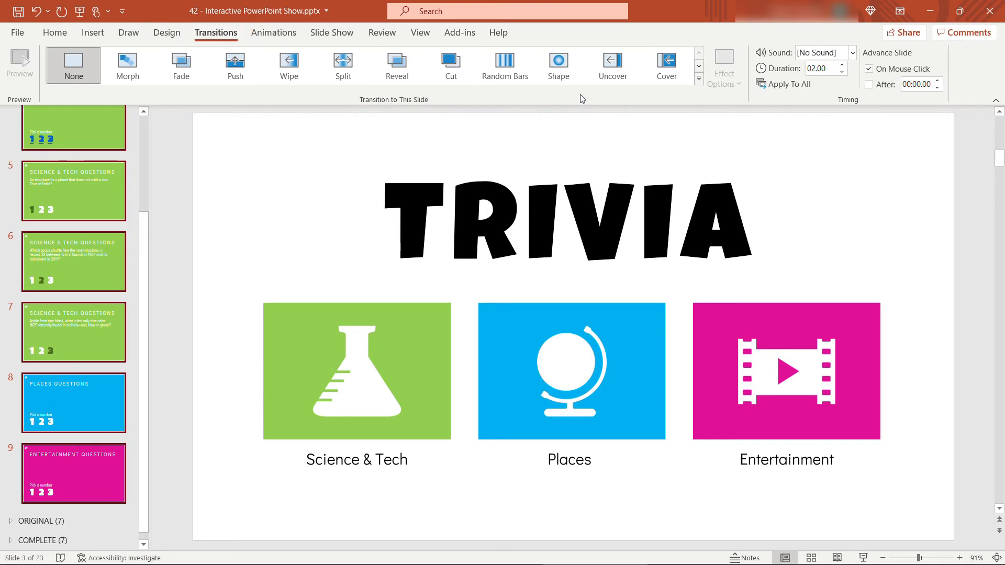
# Step: Apply the Switch transition to slides 4–9 and preview it
pyautogui.click(699, 78)
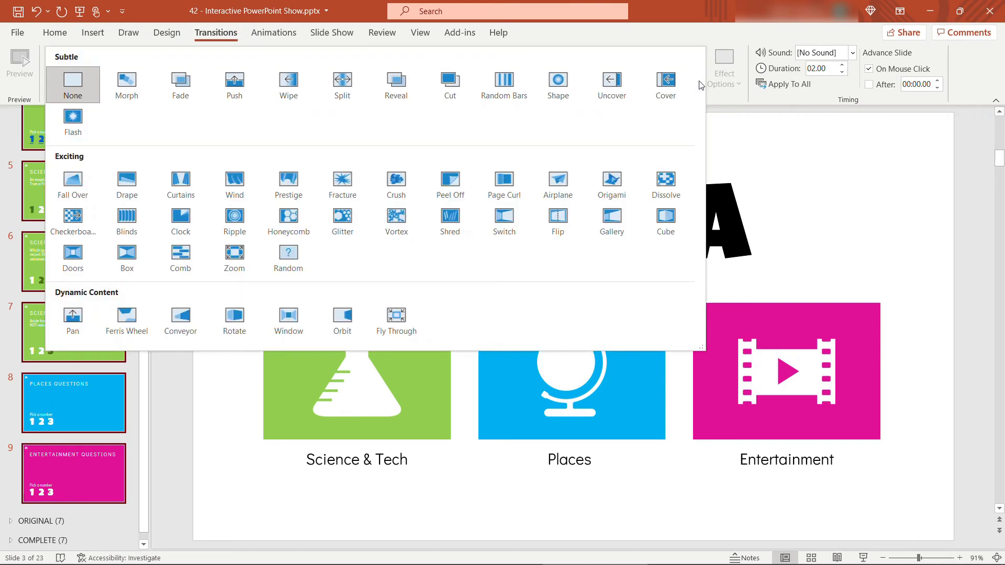
pyautogui.click(500, 226)
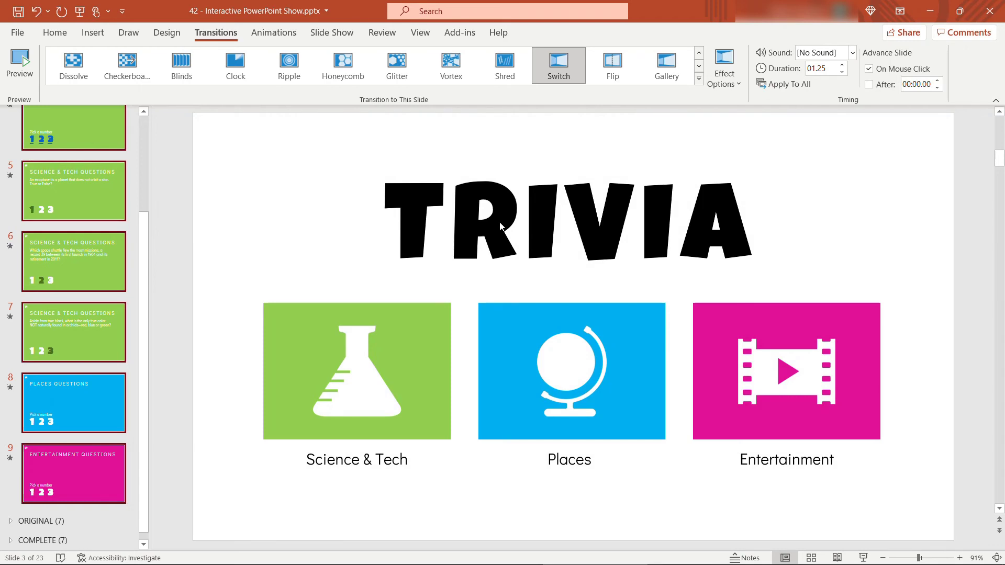
pyautogui.click(22, 67)
# Step: Try Peel Off and Page Curl, then settle back on Switch with 01.25 duration
pyautogui.click(699, 80)
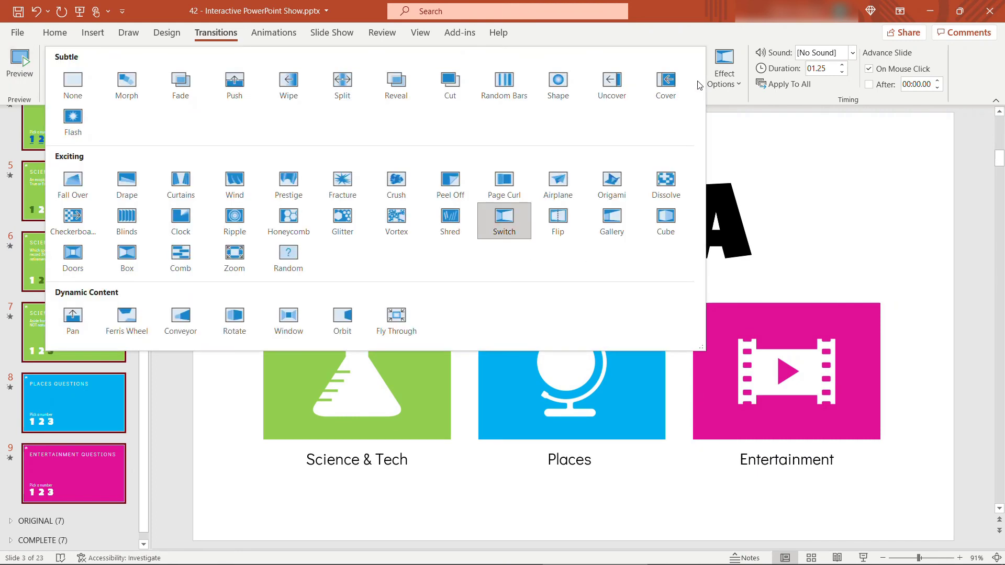
pyautogui.click(453, 190)
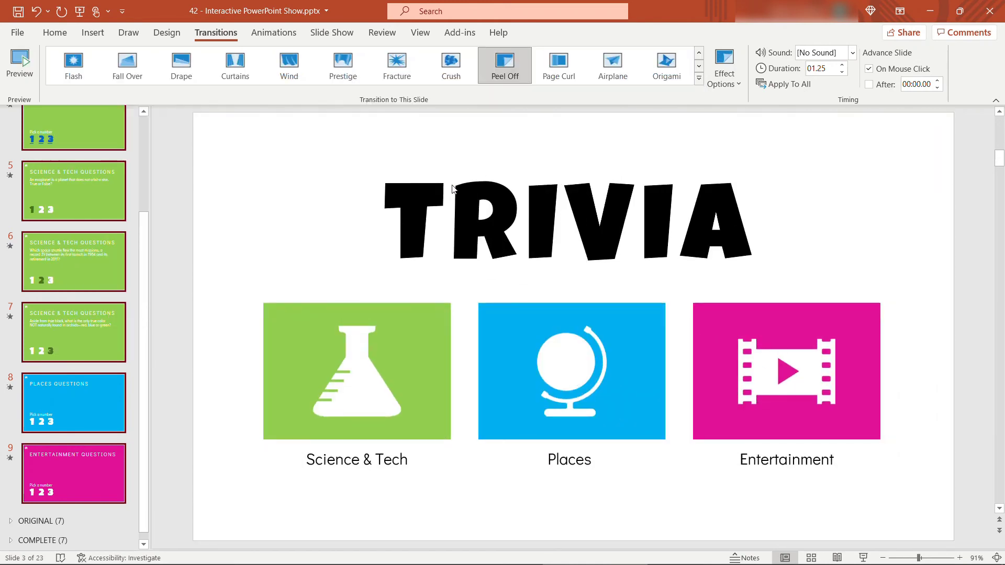
pyautogui.click(556, 77)
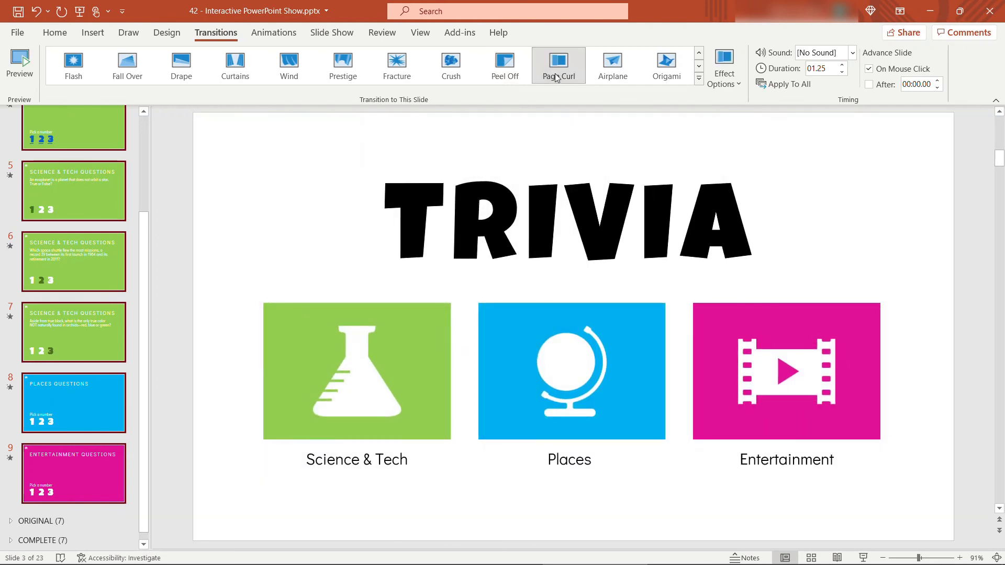
pyautogui.click(699, 79)
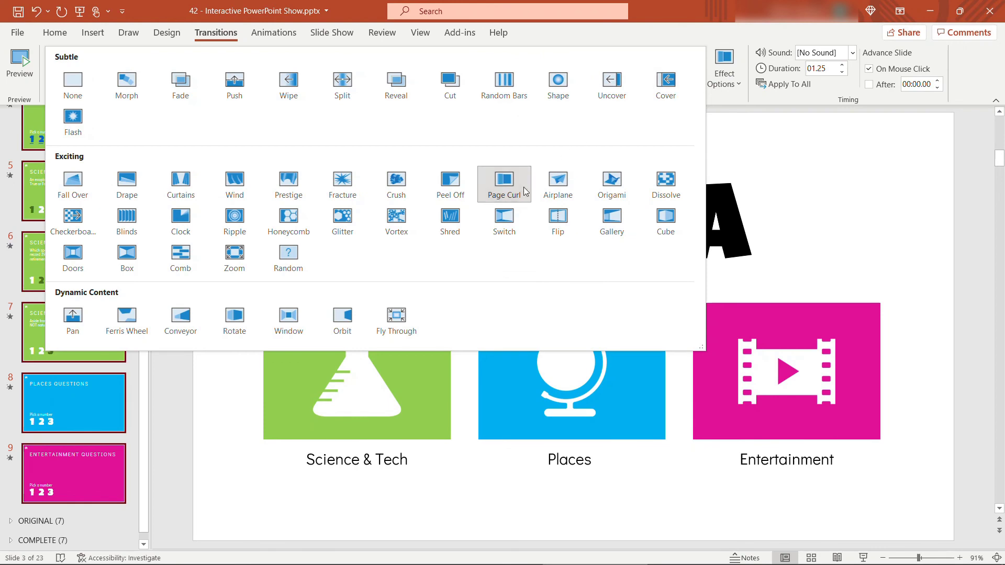
pyautogui.click(505, 219)
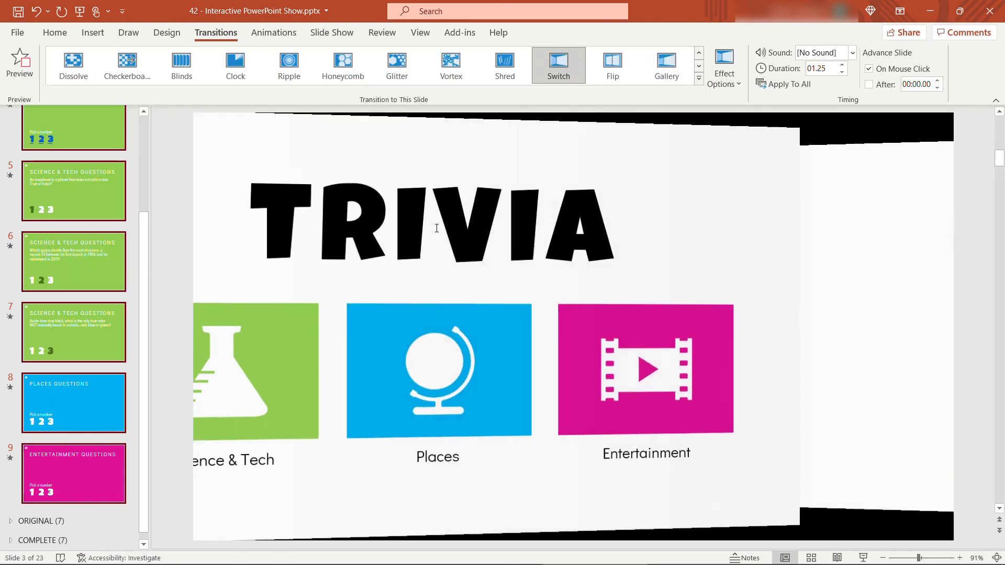